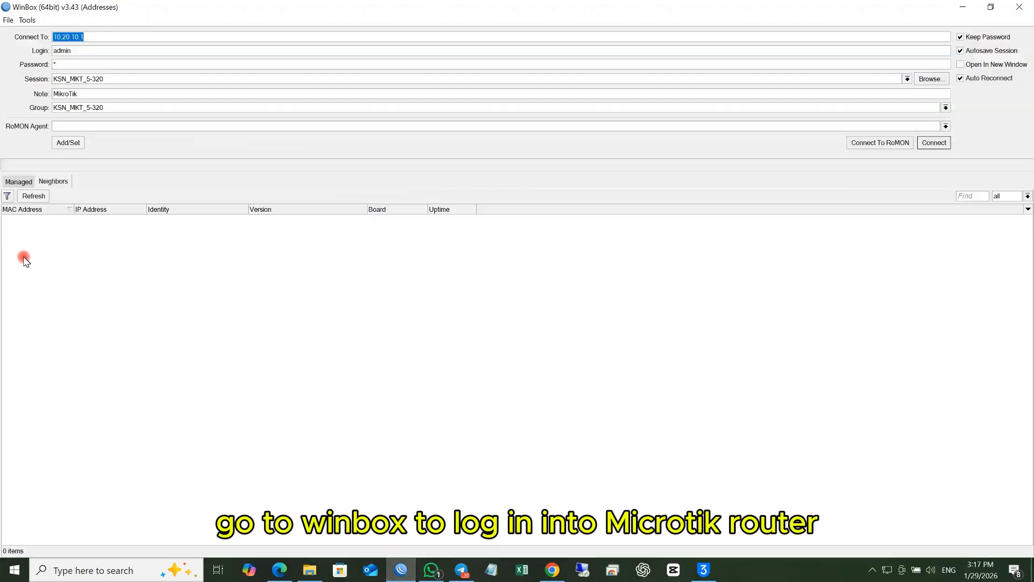
Step: Connect to the MikroTik router discovered among the neighbors, using the saved admin login
click(32, 219)
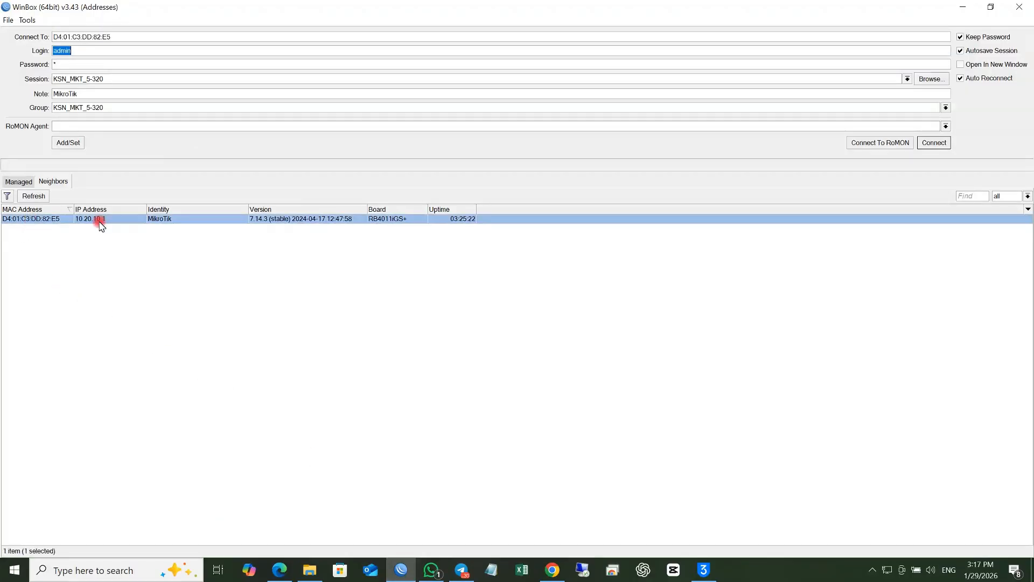
click(927, 143)
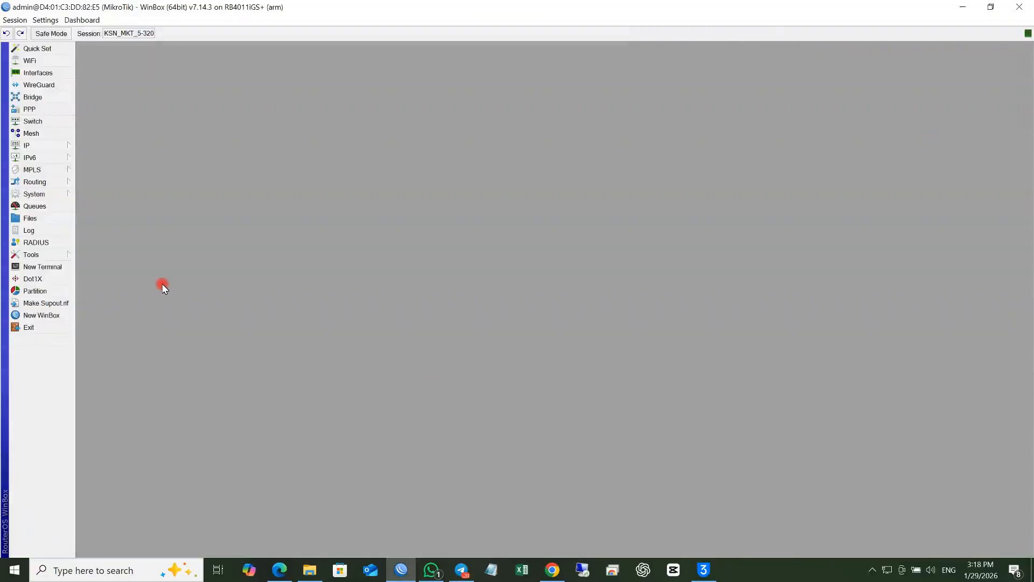
Step: Open the router's IP address list and firewall NAT rules to review the configuration before backing it up
click(52, 145)
click(97, 158)
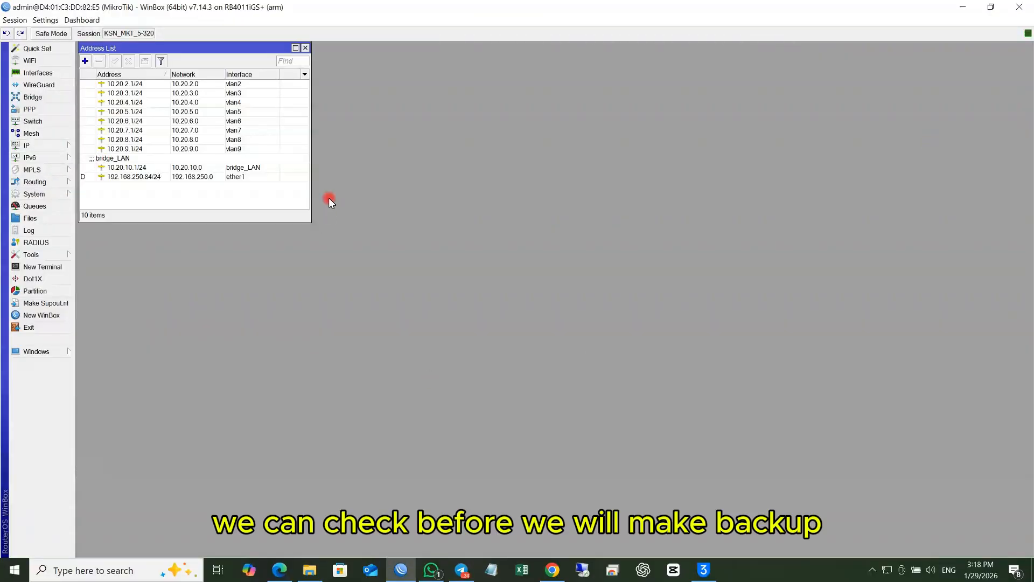
click(62, 145)
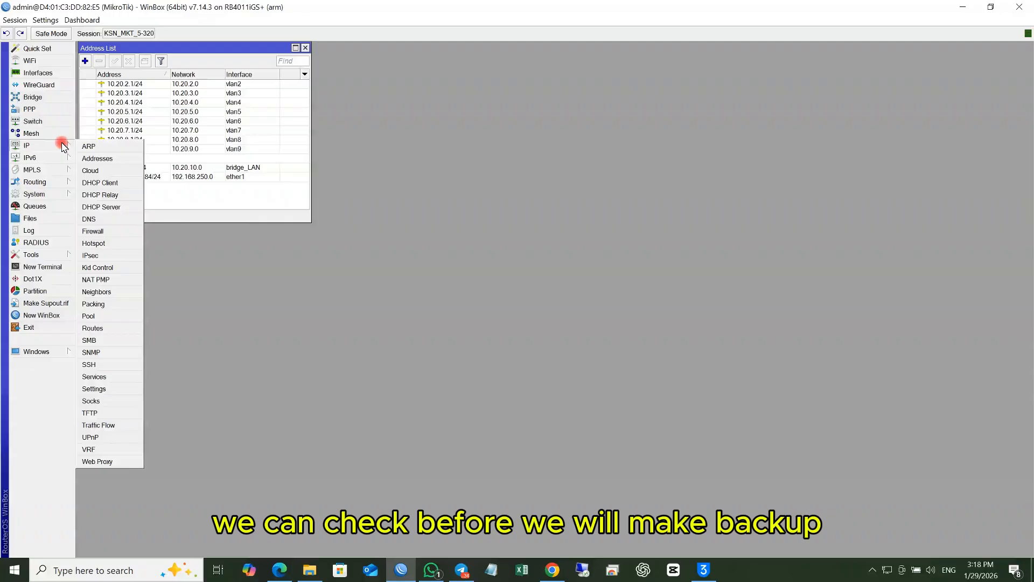
click(113, 231)
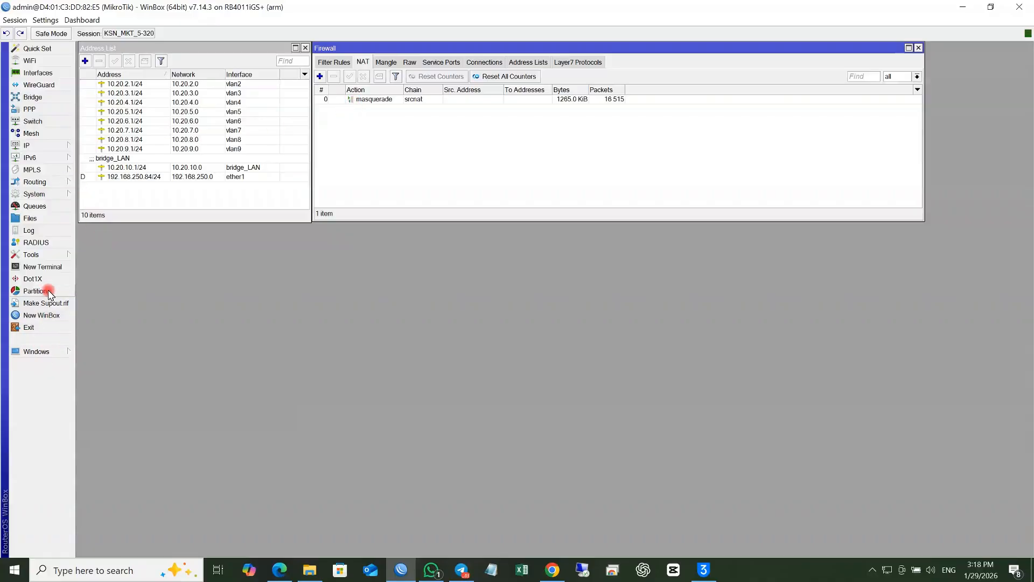
Step: Create a router configuration backup file named Backup, leaving its password blank and encryption at aes-sha256
click(44, 220)
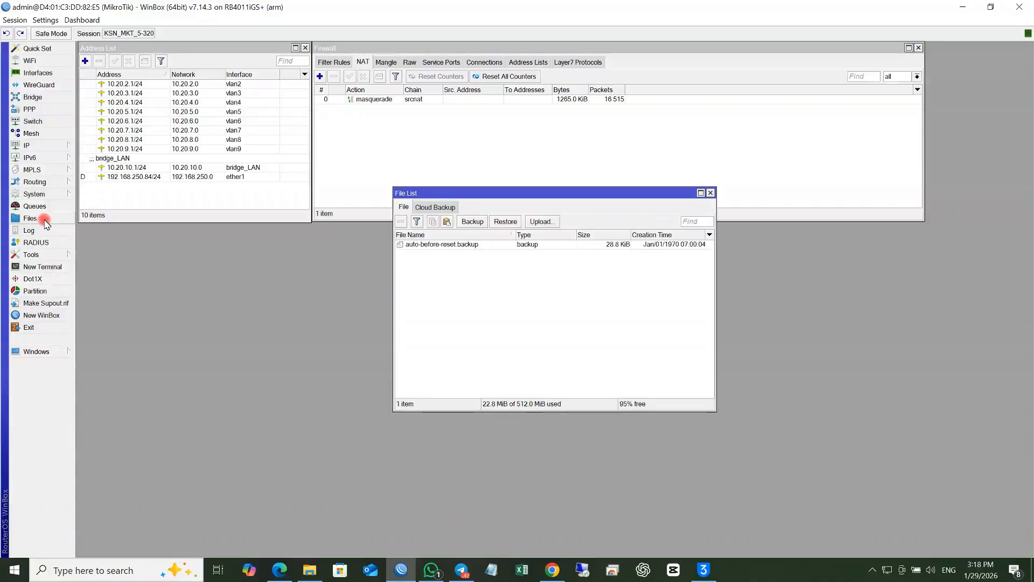
drag(508, 201, 425, 267)
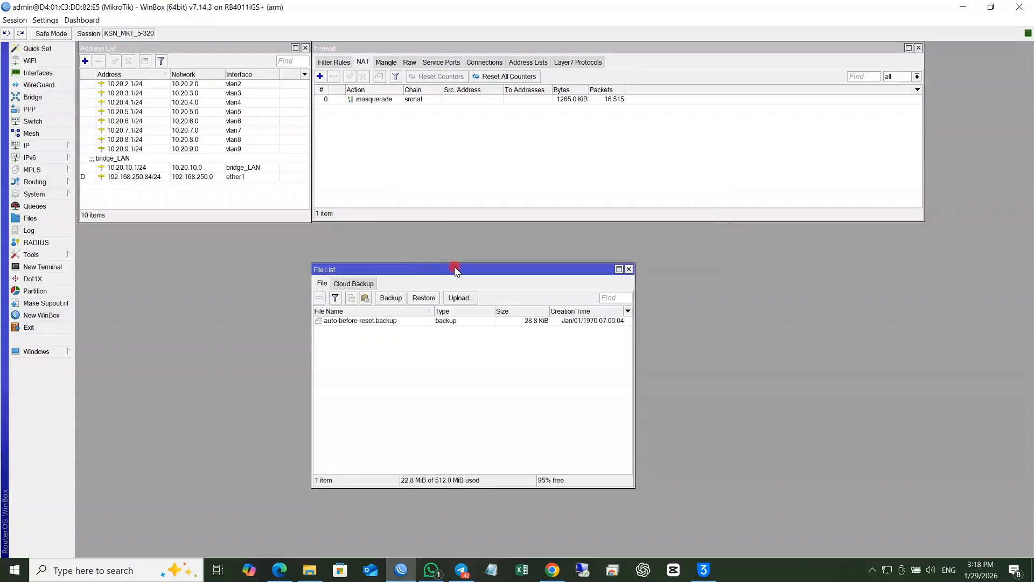
click(393, 299)
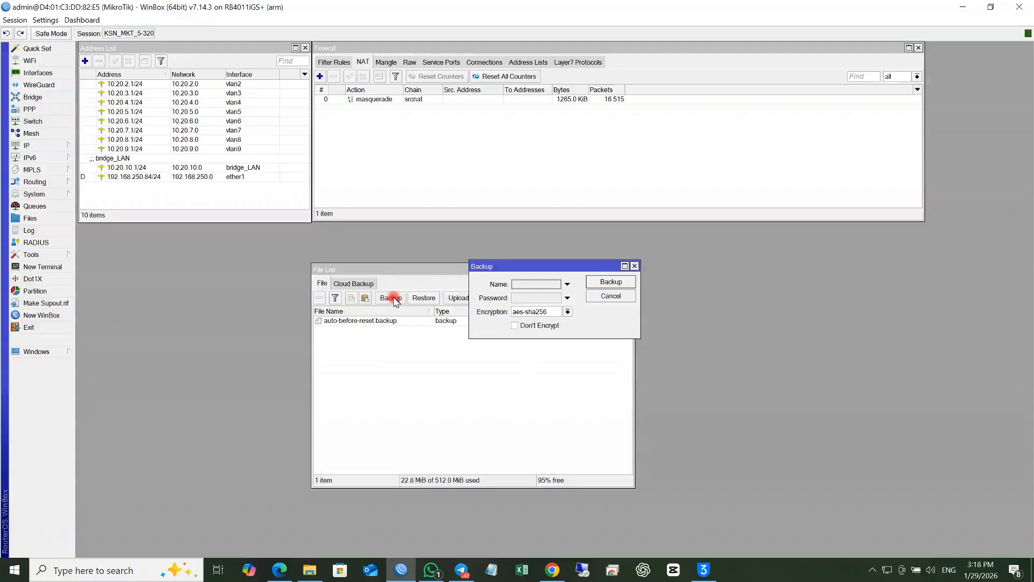
click(527, 284)
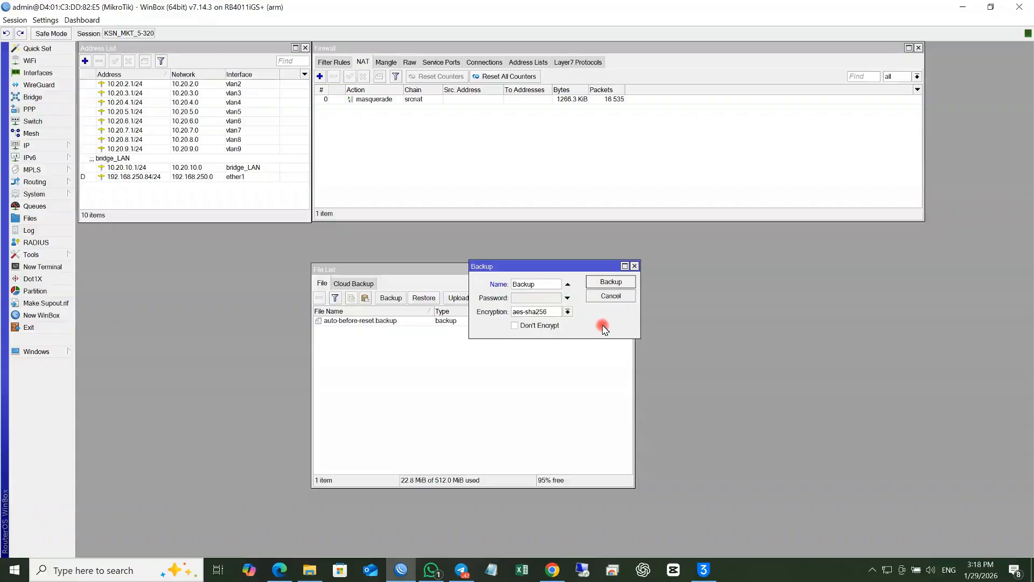
click(617, 282)
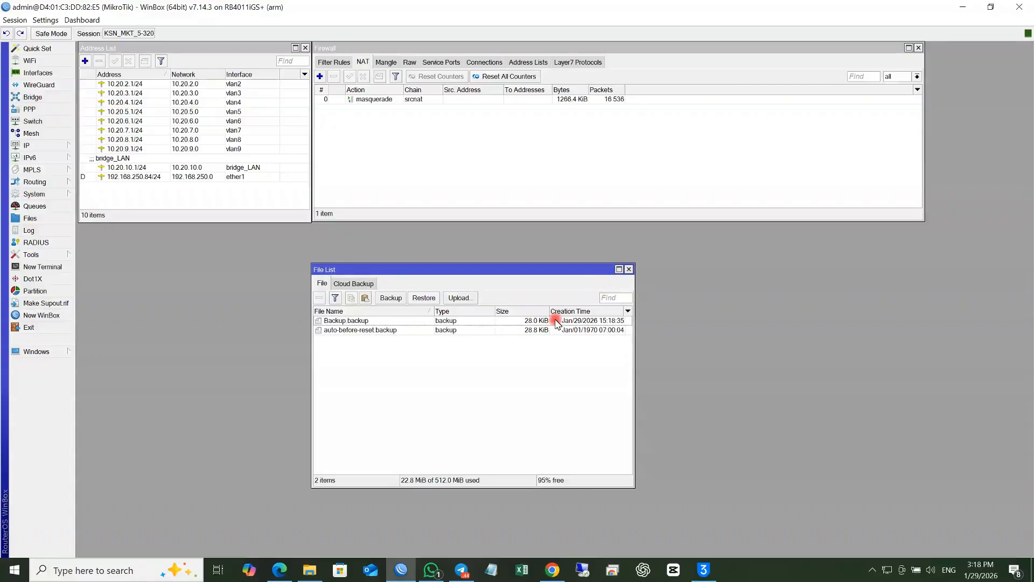
Step: Copy Backup.backup from the router's file list into the PC's Documents folder and close both file windows
click(356, 322)
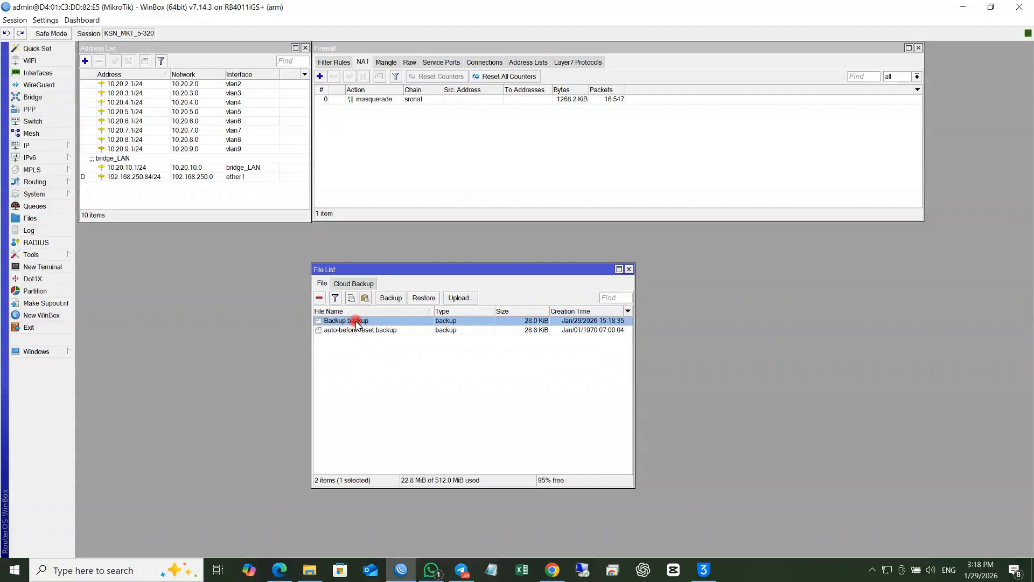
click(351, 298)
click(321, 570)
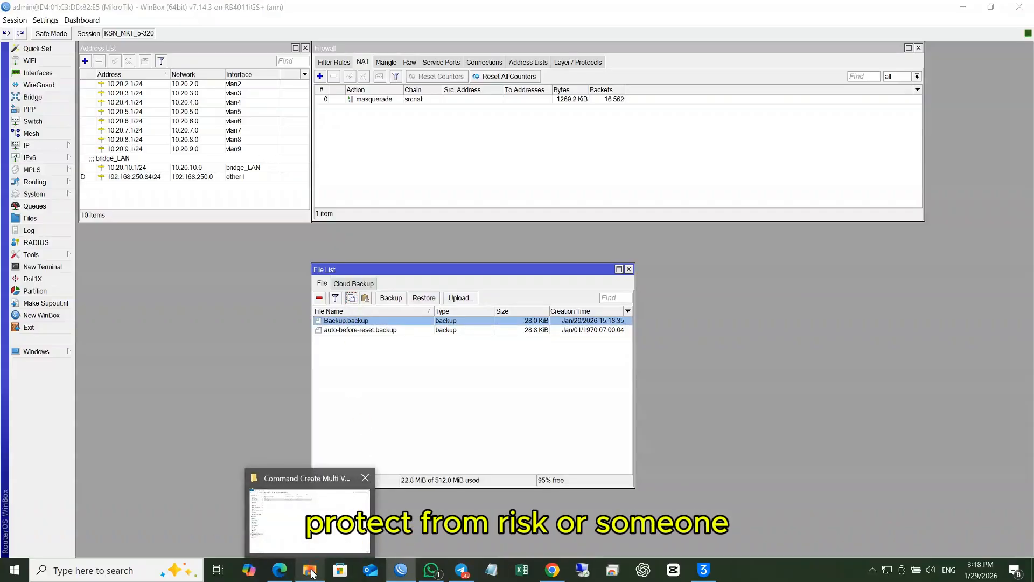
click(52, 396)
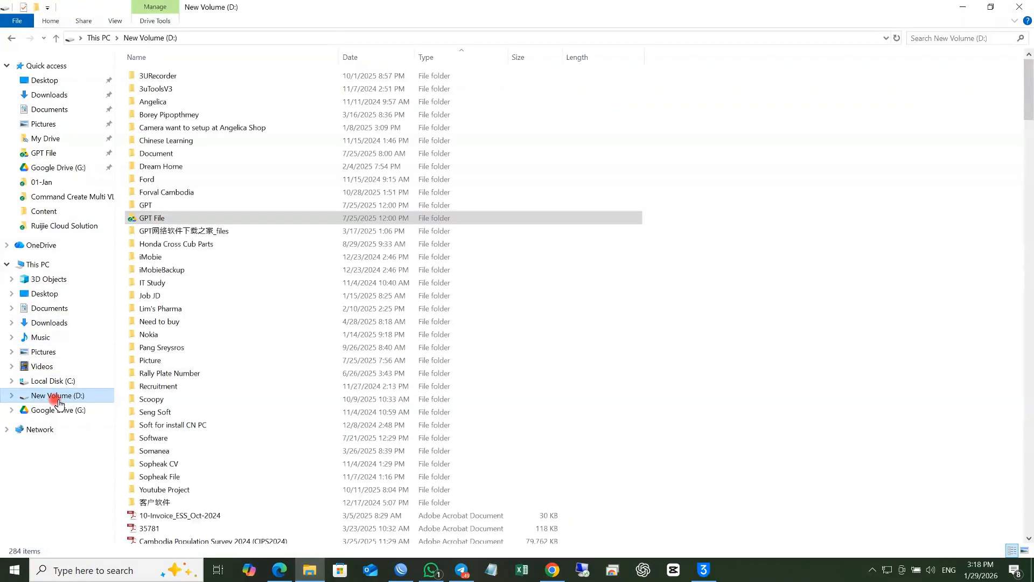
click(51, 308)
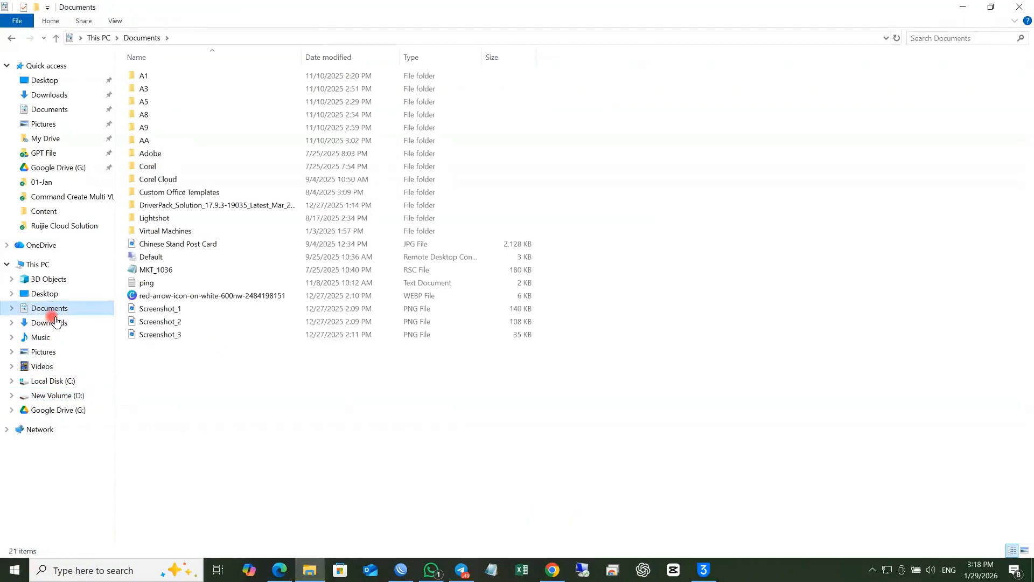
right_click(297, 402)
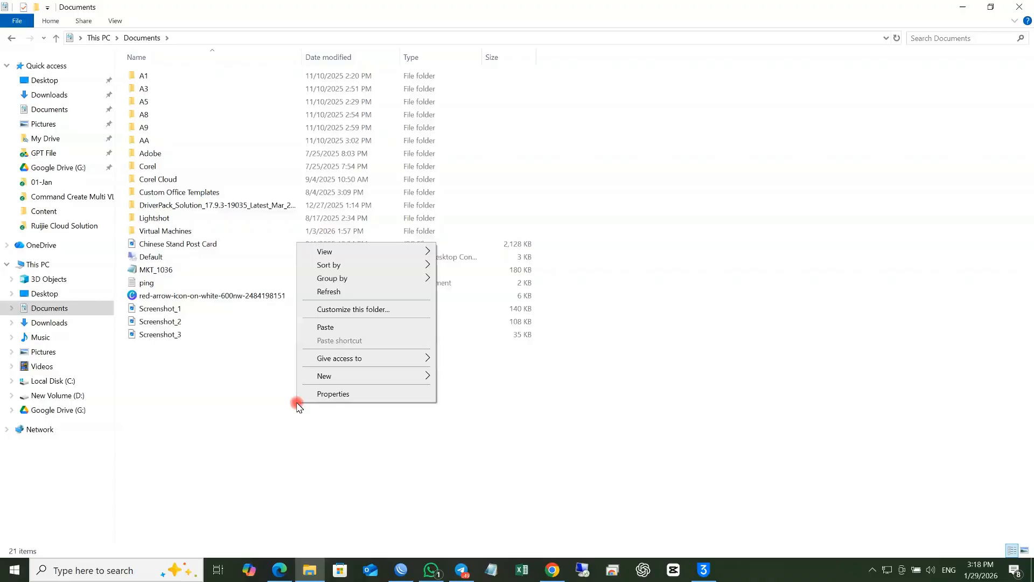
click(327, 330)
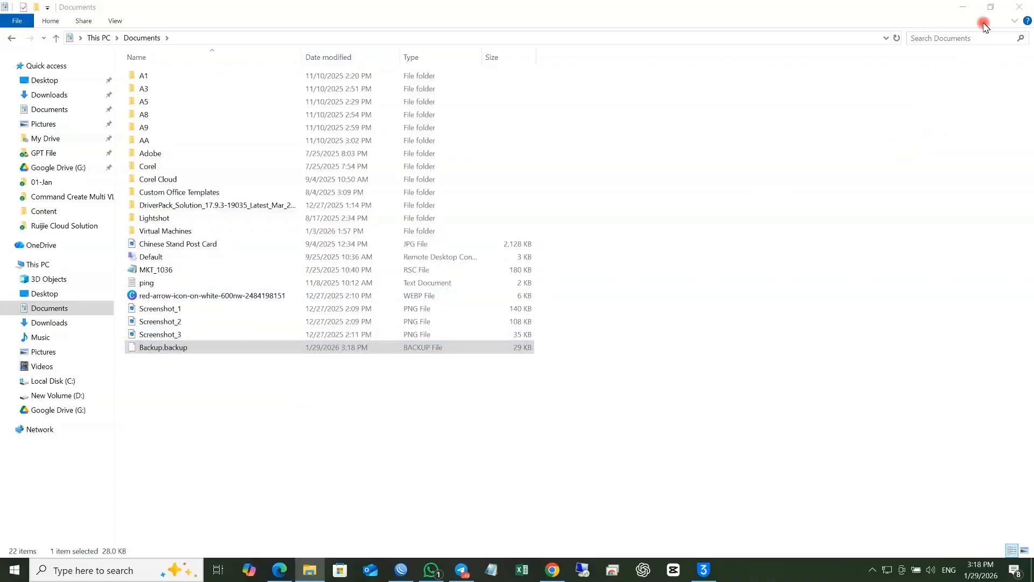
click(1020, 8)
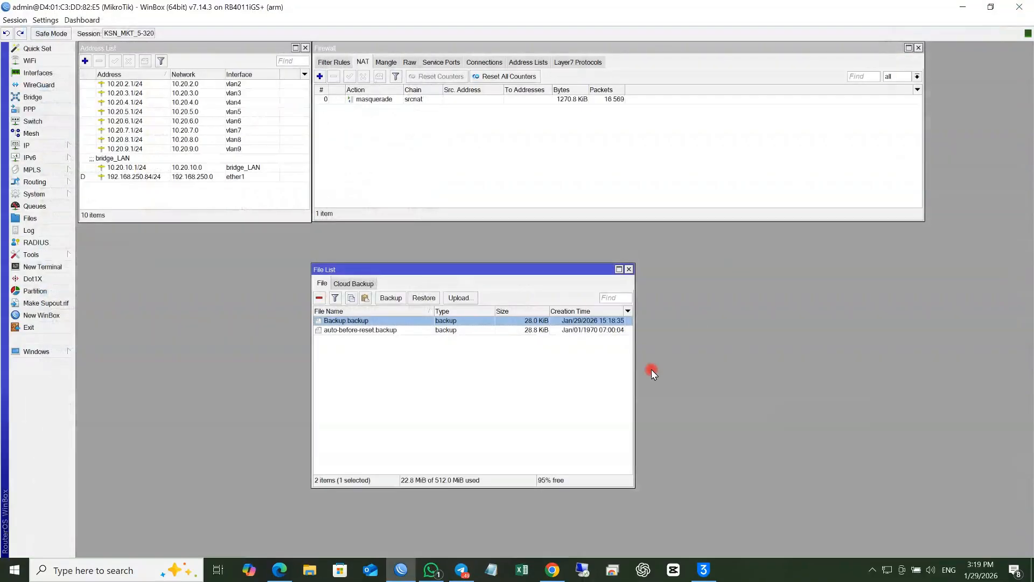
click(628, 269)
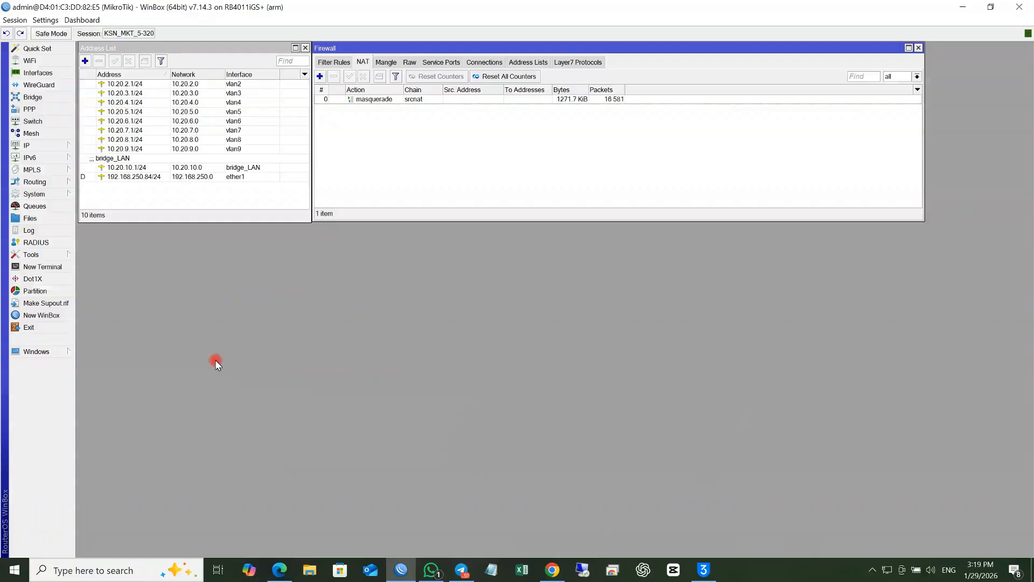
Step: Reset the router's configuration with No Default Configuration and Do Not Backup enabled, and confirm the reboot
click(51, 196)
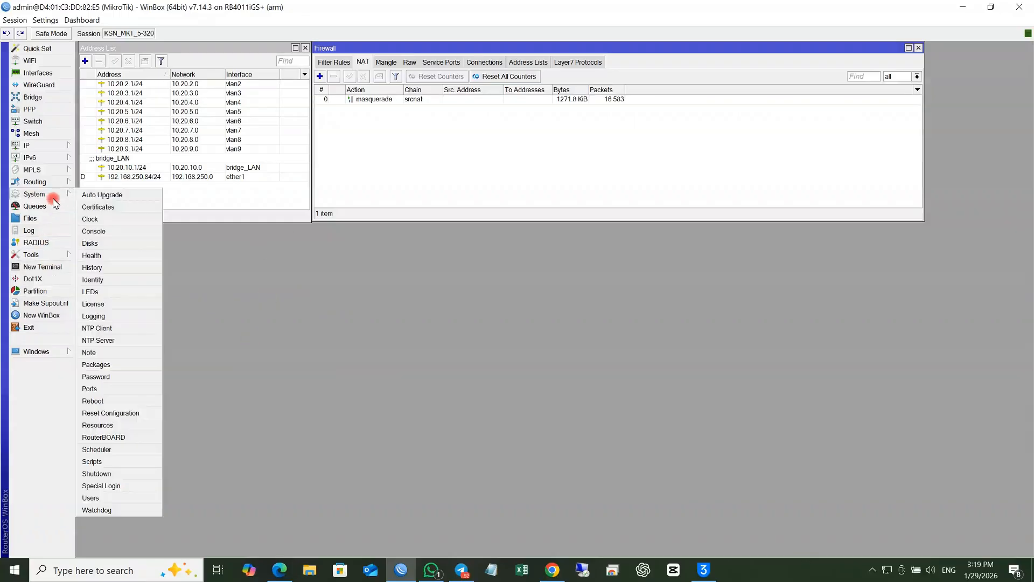
click(114, 413)
click(536, 320)
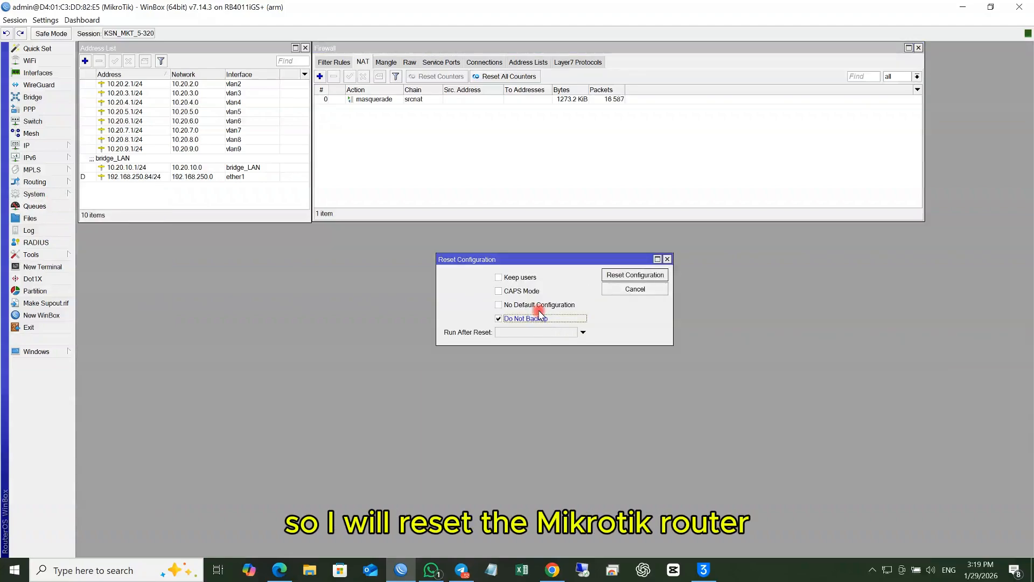
click(539, 305)
click(626, 277)
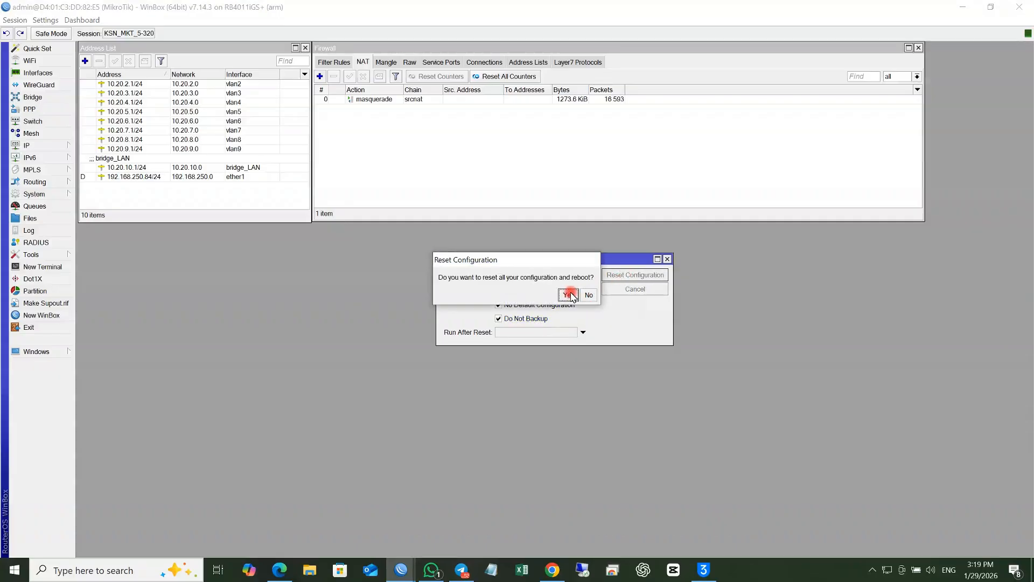
click(568, 295)
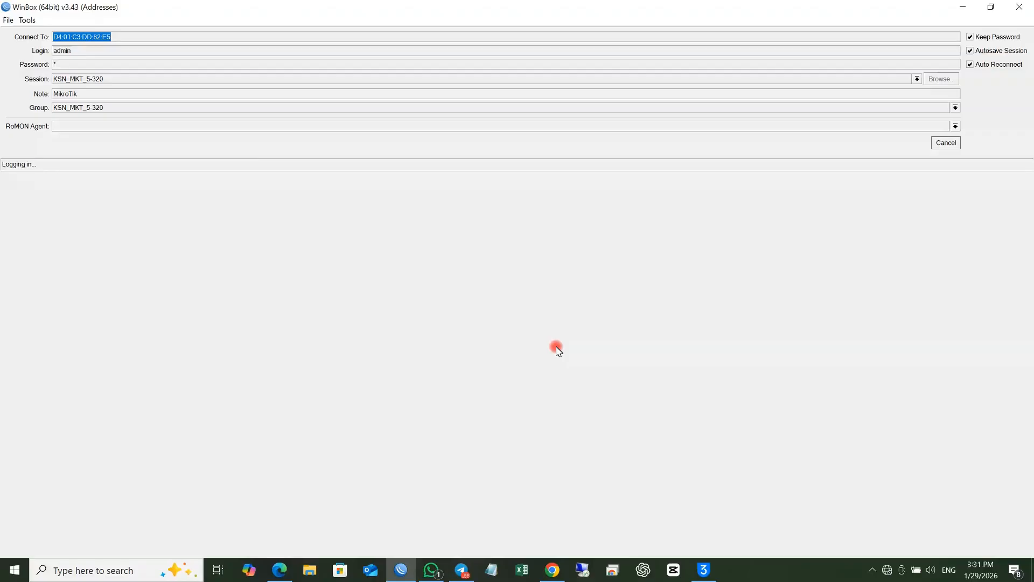
Step: Cancel the automatic reconnection, clear the saved password and connect to the router as admin with a blank password
click(942, 142)
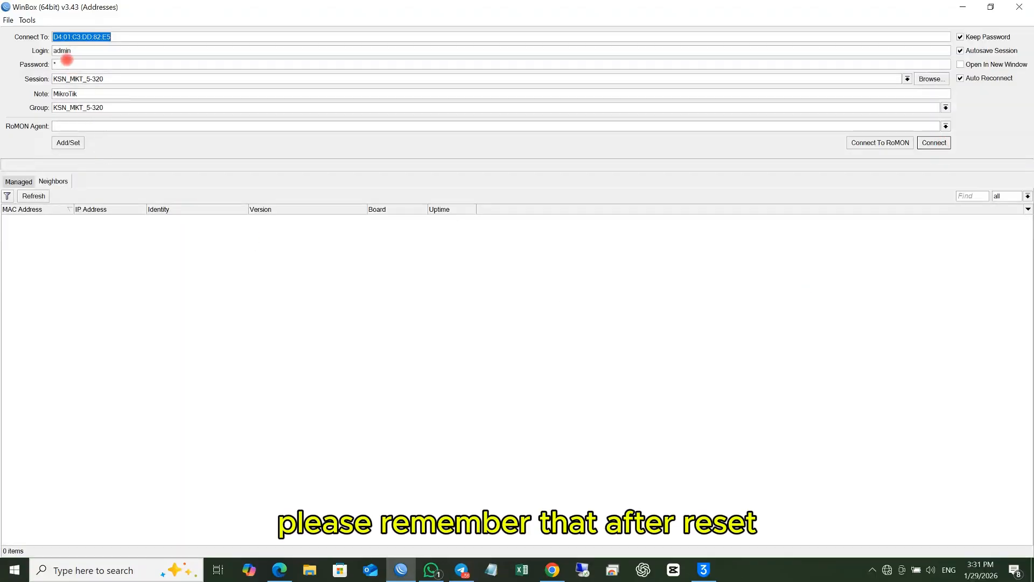
click(66, 61)
key(BackSpace)
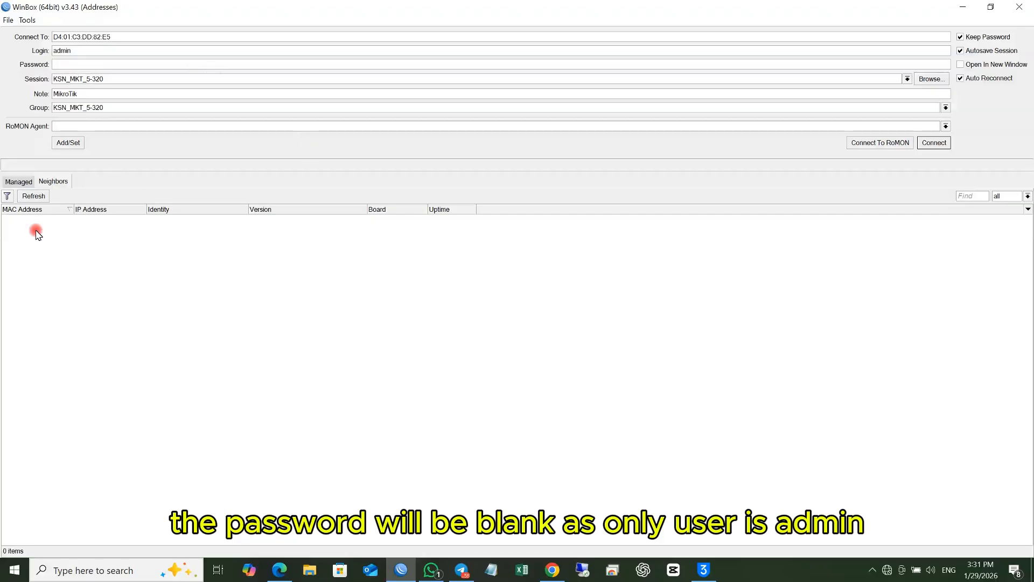
click(37, 195)
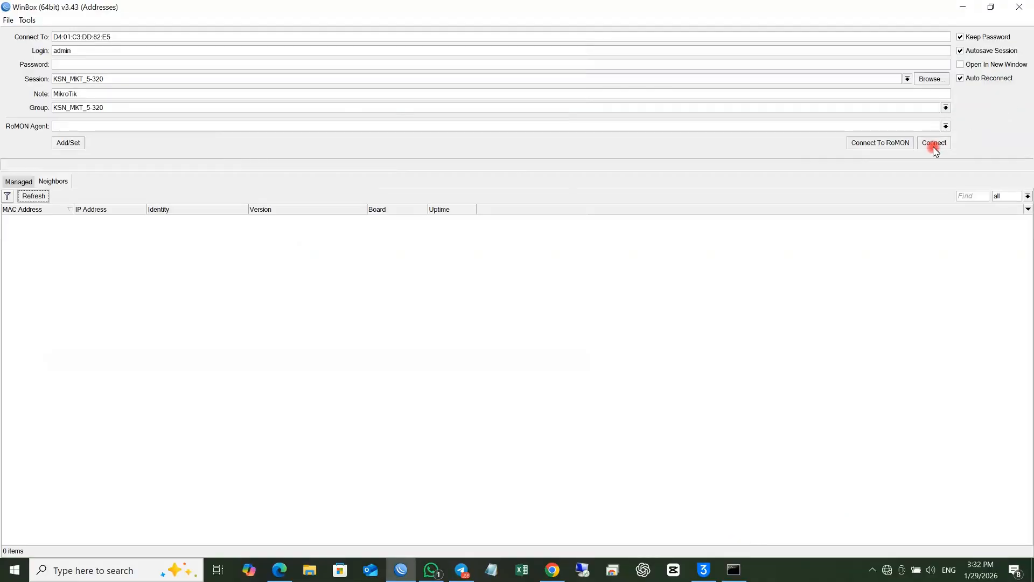
click(935, 143)
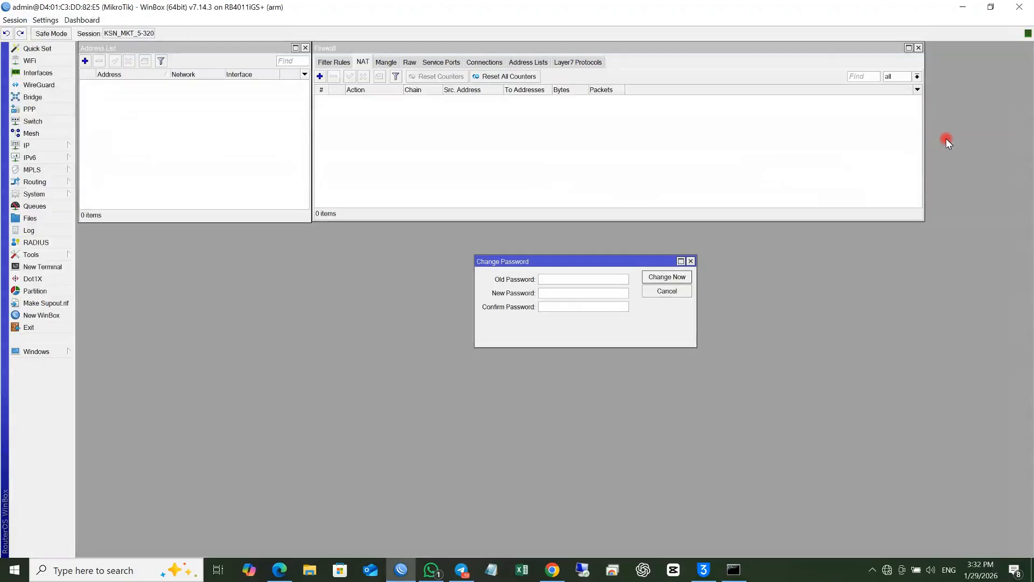
Step: Set and confirm a new admin password for the reset router, leaving the old password blank
key(Tab)
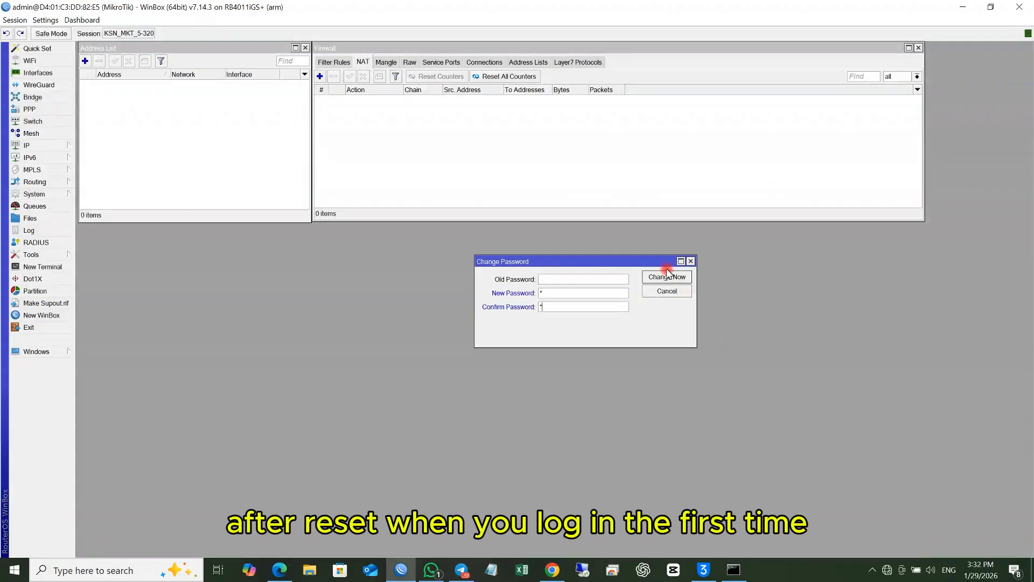
click(668, 288)
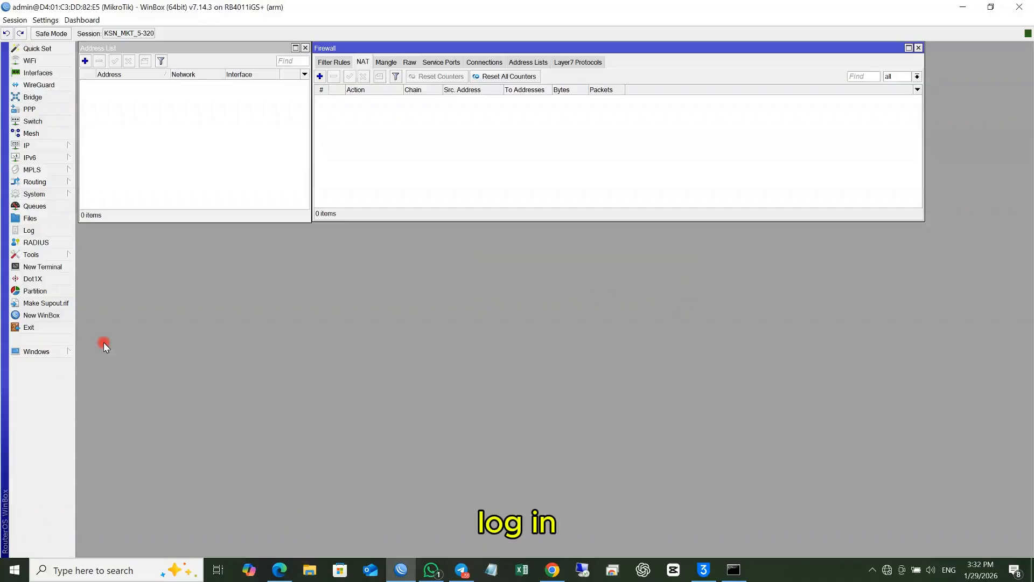
Step: Open a new terminal, then disconnect the session and reconnect to the router as admin with the new account password
click(55, 267)
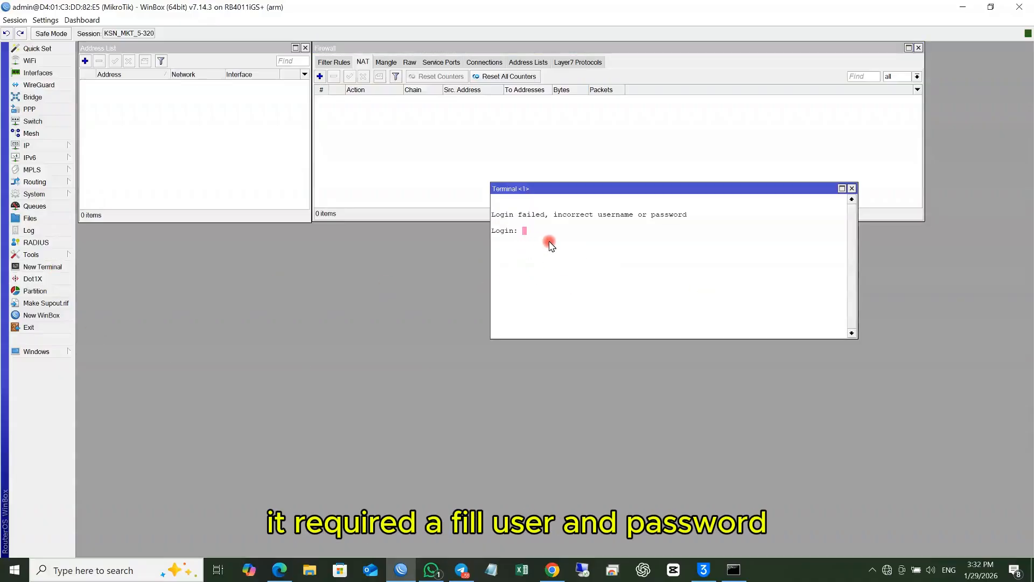
click(13, 21)
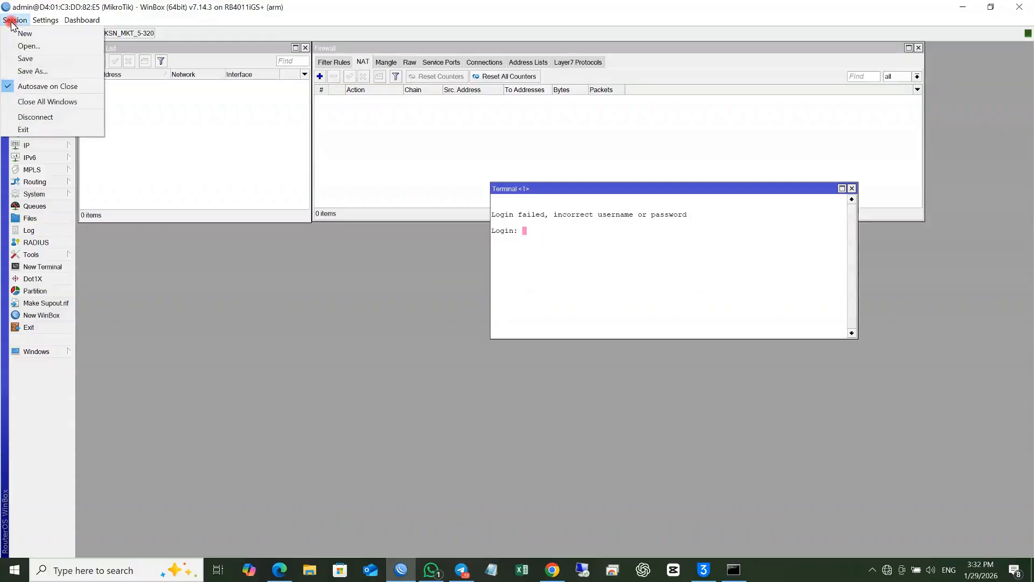
click(54, 118)
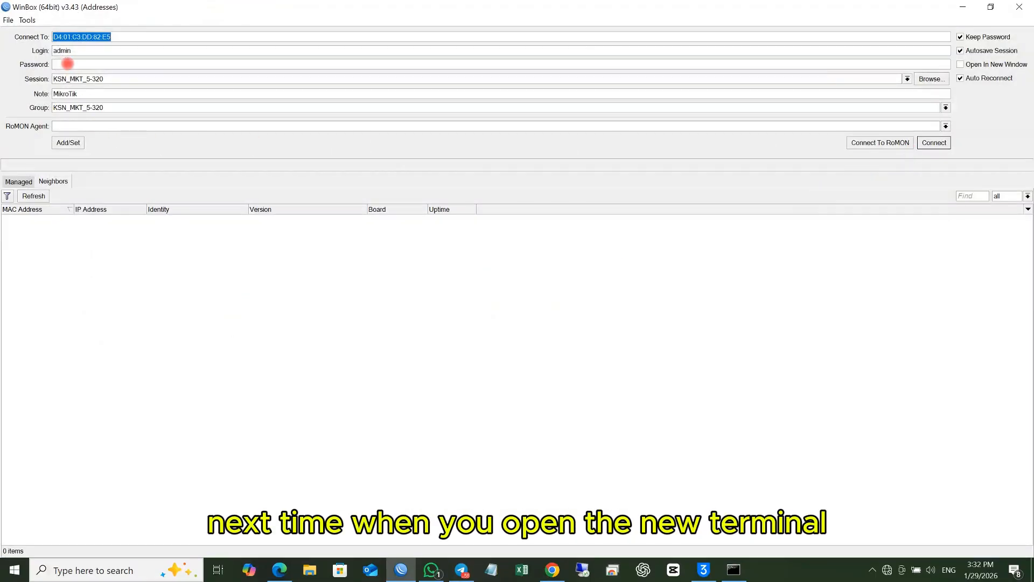
click(68, 64)
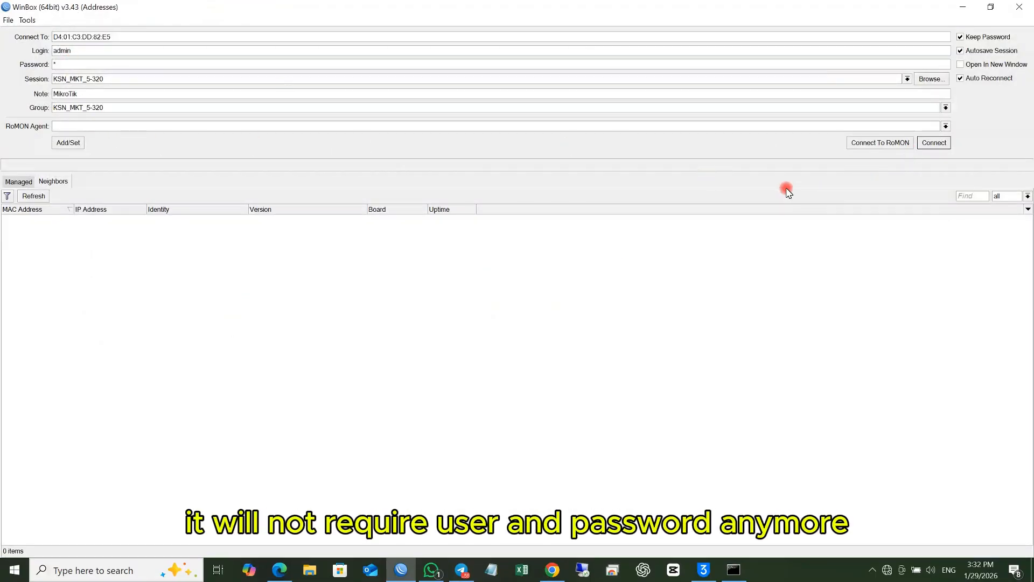
click(932, 143)
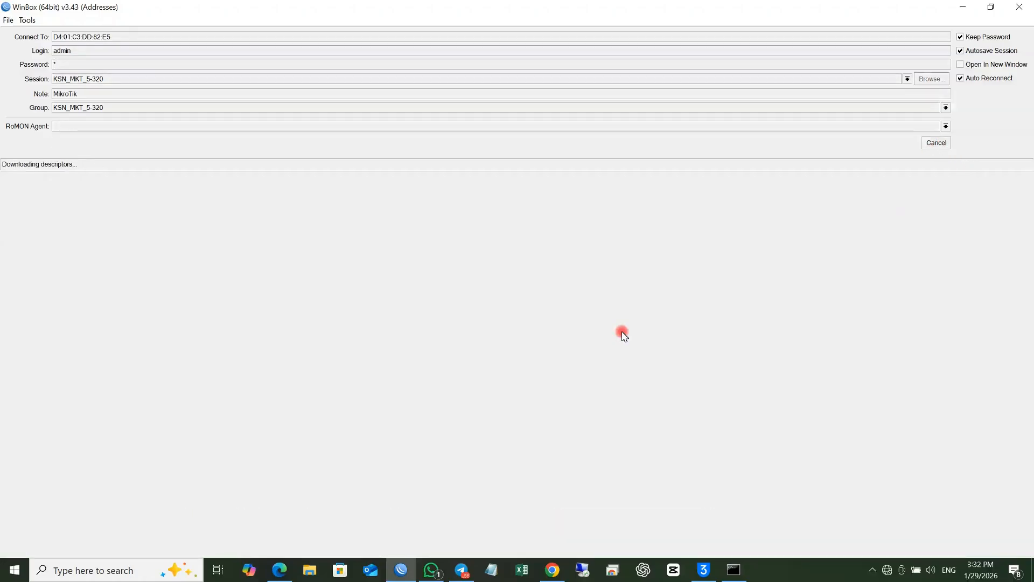
Step: Decline viewing the software license in the terminal and enter several empty lines at the command prompt
text(n)
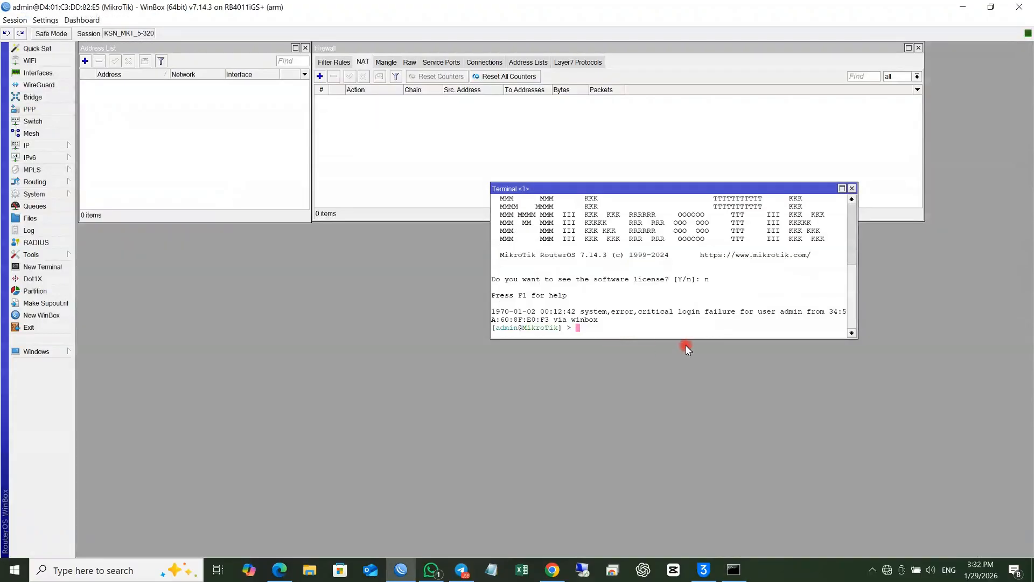
key(Return)
key(Return)
key(Return)
key(Return)
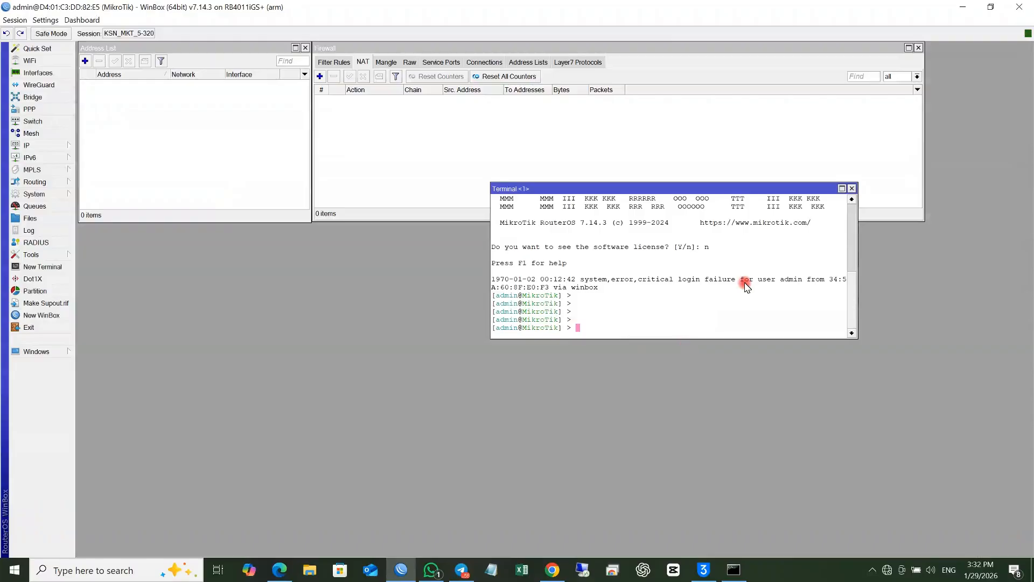
Step: Replace the open terminal with a new one, enter four empty lines at its prompt, and close it
click(851, 188)
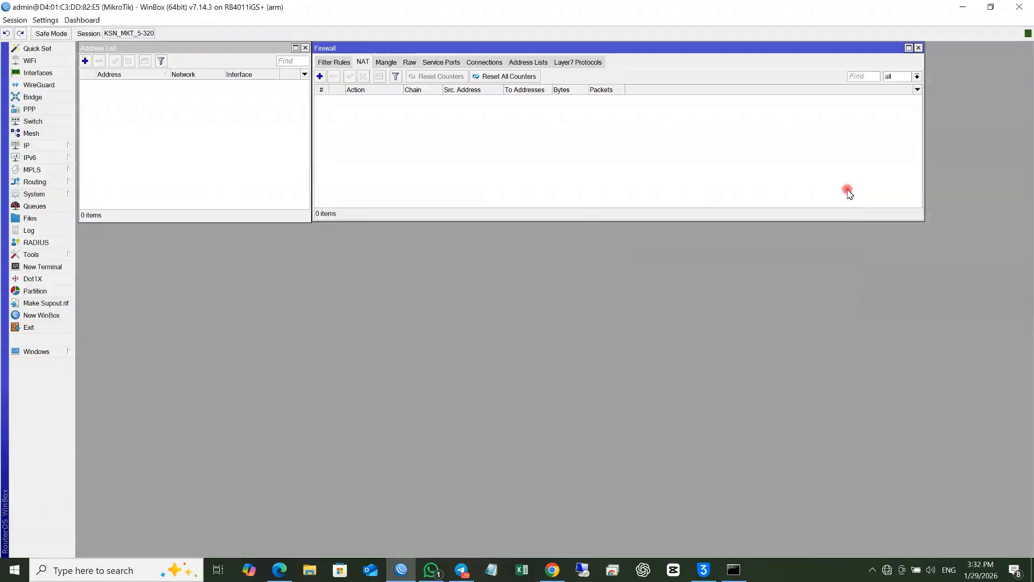
click(48, 269)
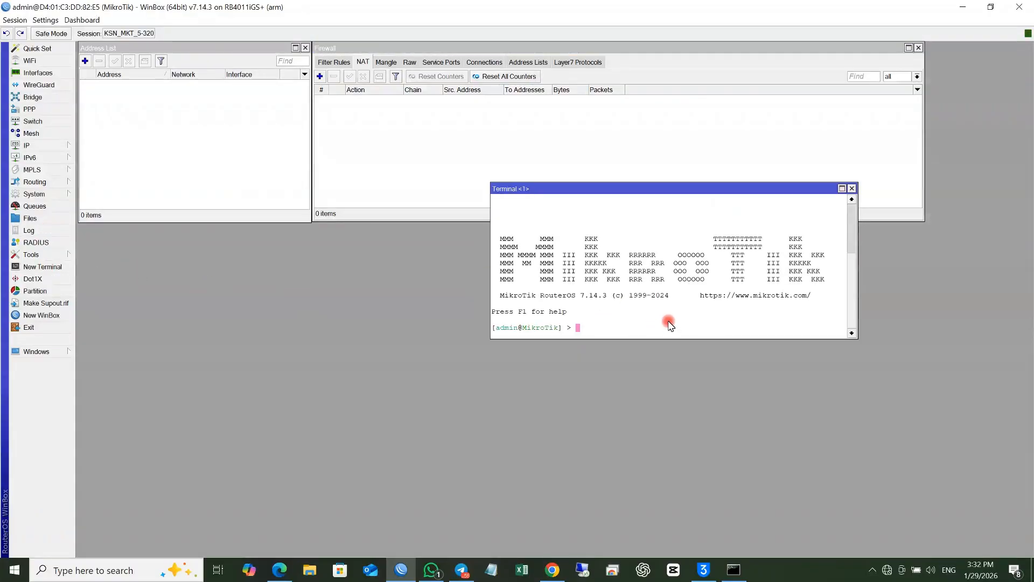
key(Return)
key(Return)
key(Return)
key(Return)
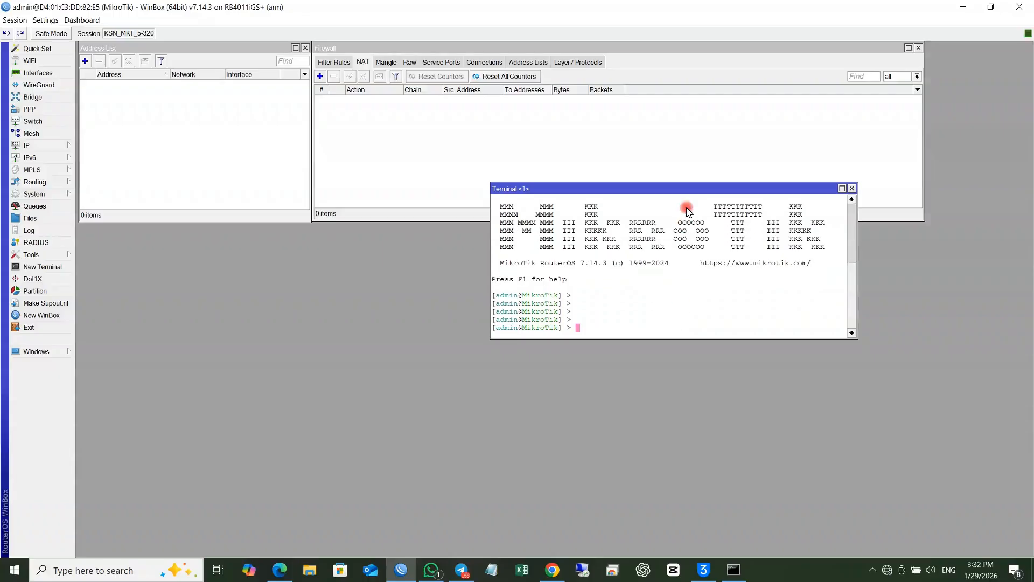
drag(689, 191, 700, 214)
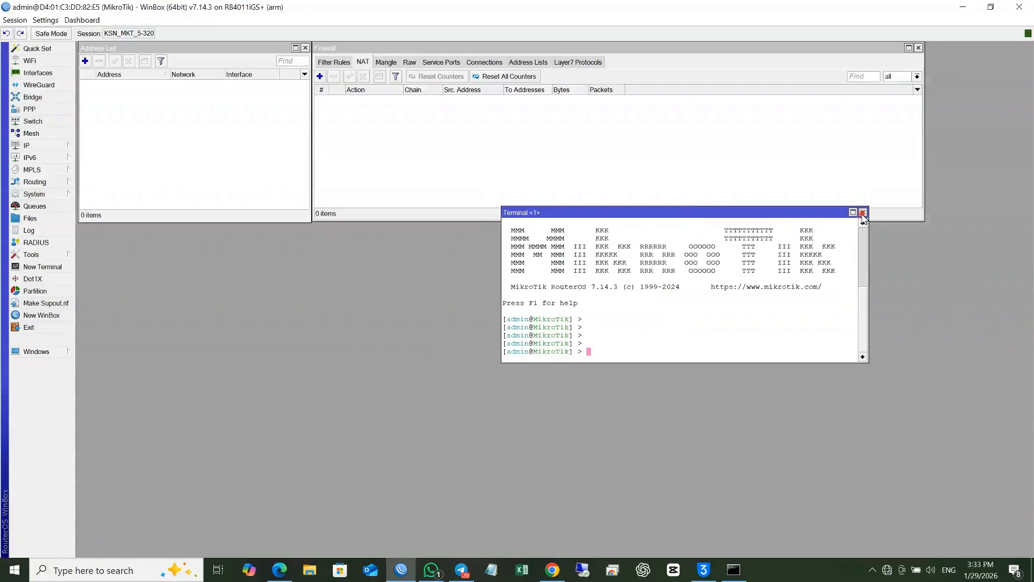
click(860, 216)
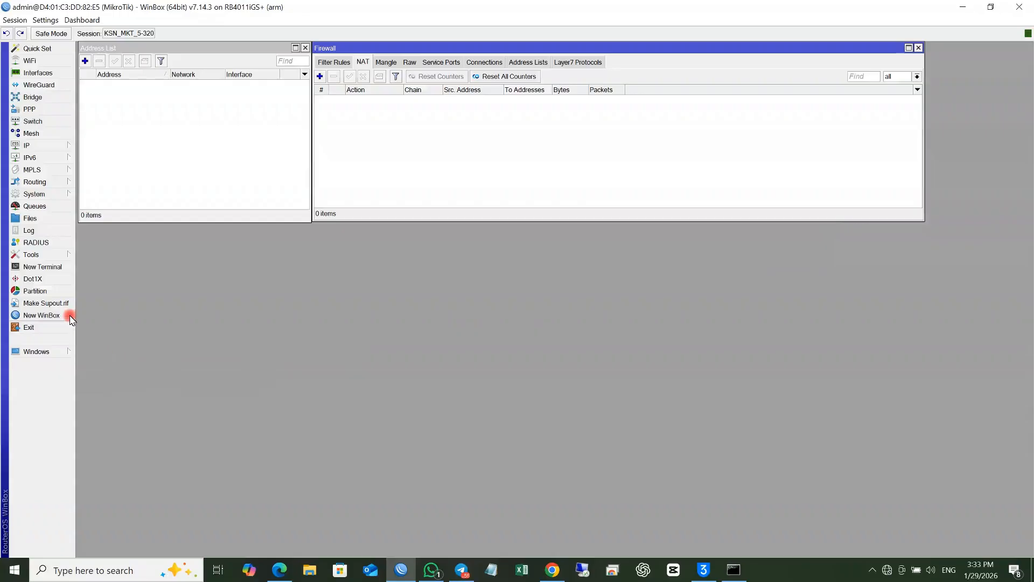
Step: Open the router's file list and delete both Backup.backup and auto-before-reset.backup
click(44, 222)
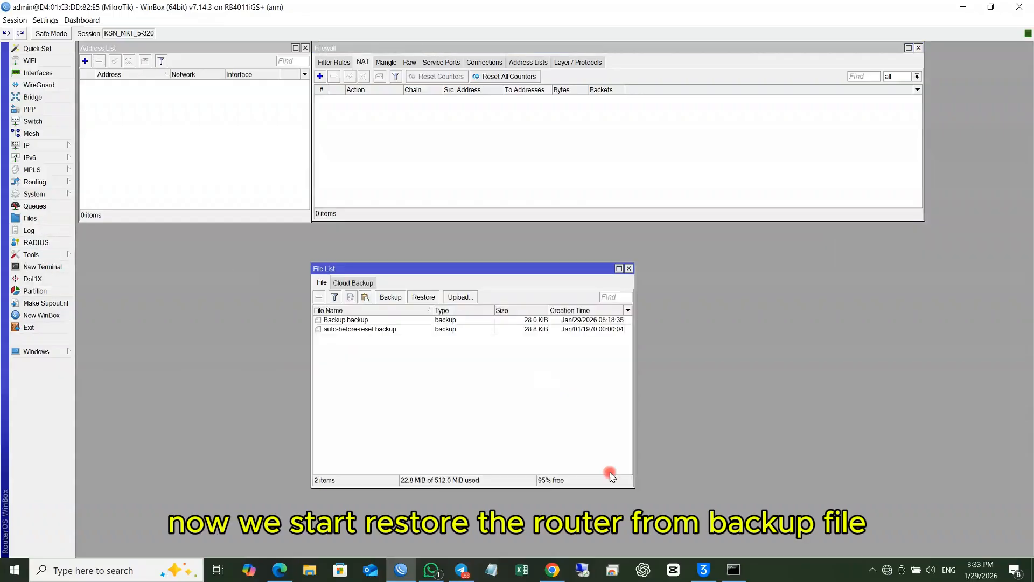
click(342, 320)
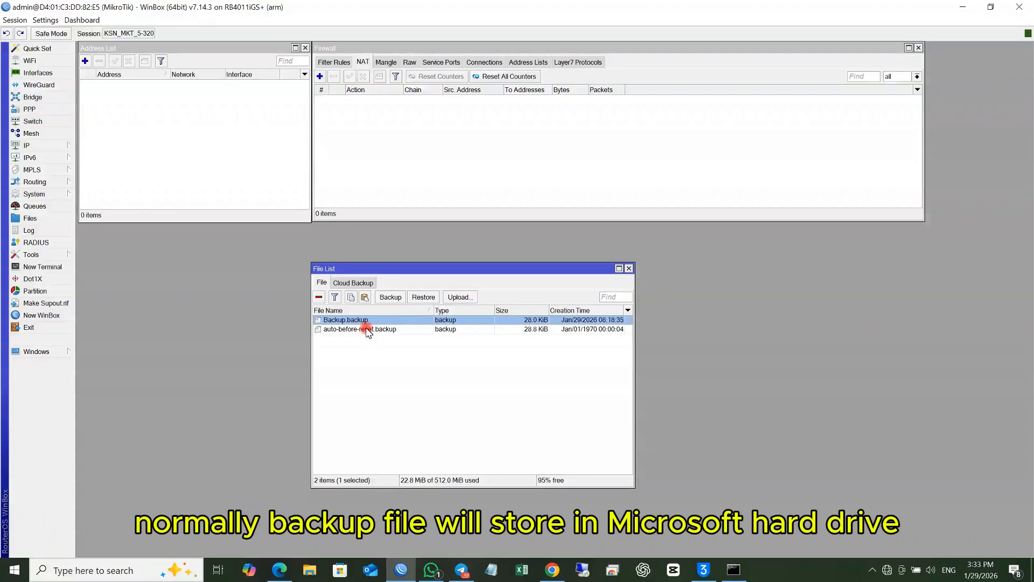
shift+click(367, 330)
click(319, 296)
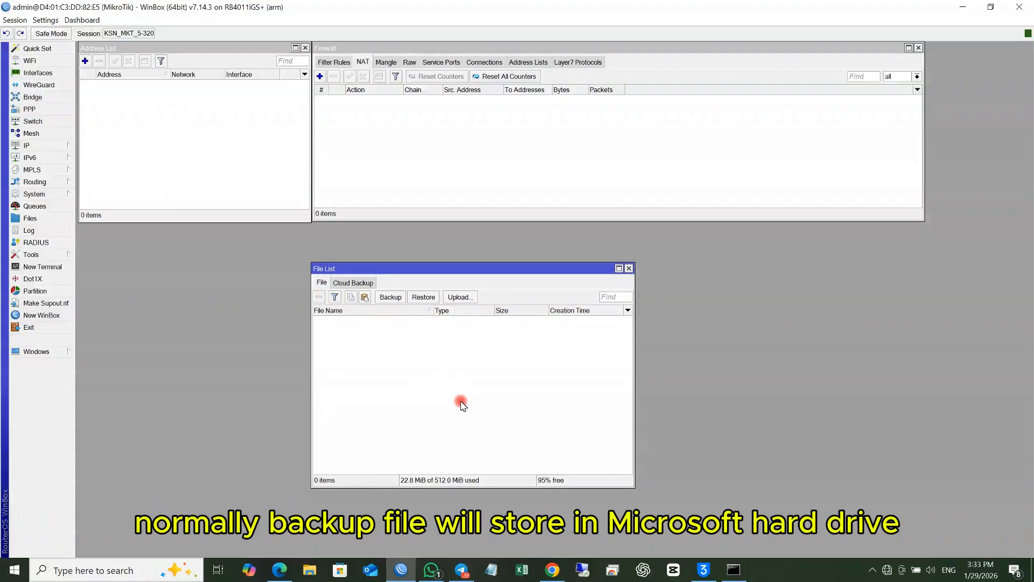
Step: Upload Backup.backup from the PC's Documents folder to the router, showing the folder contents in the Details view
click(461, 296)
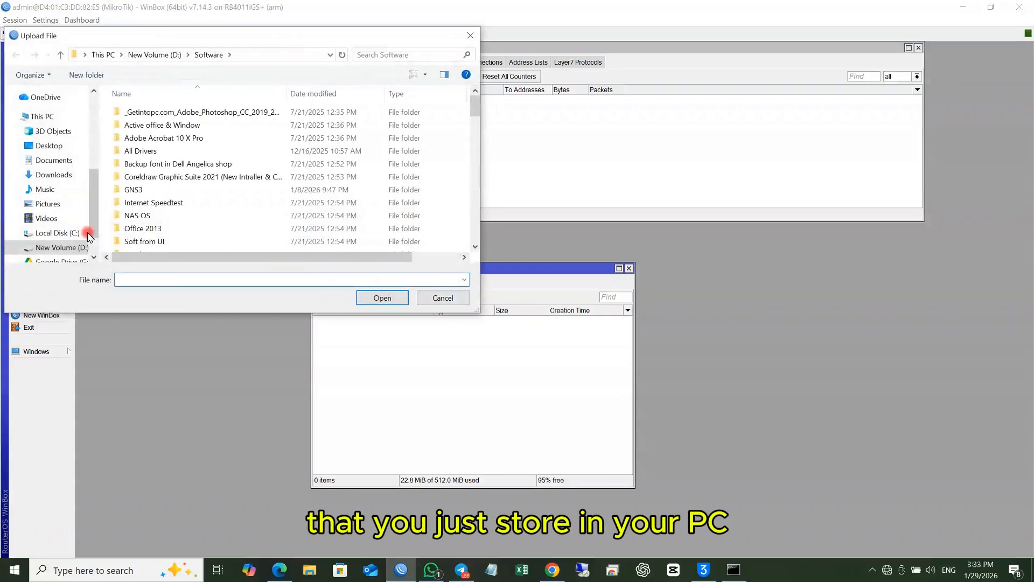
click(63, 174)
click(60, 160)
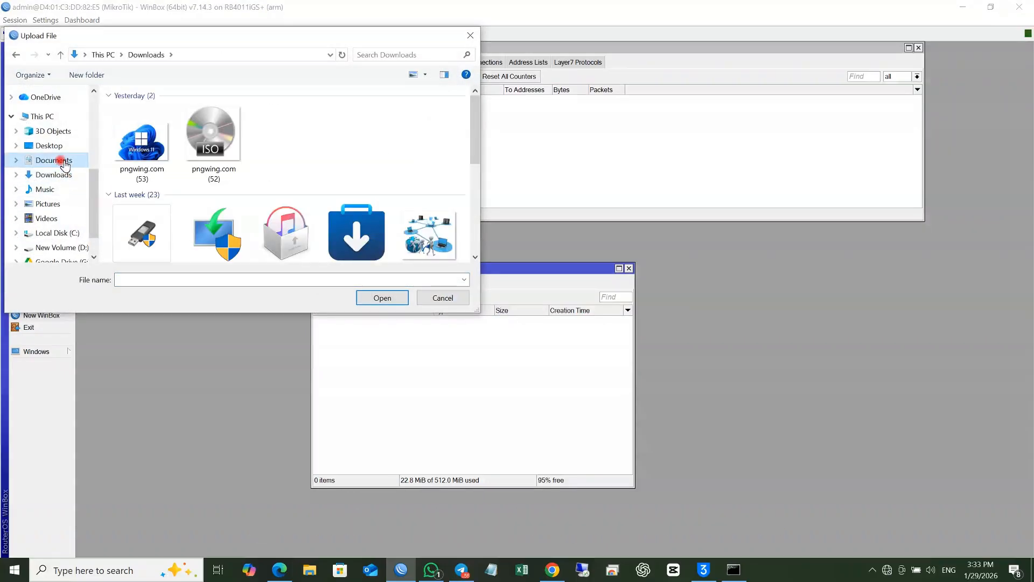
scroll(334, 178, down, 5)
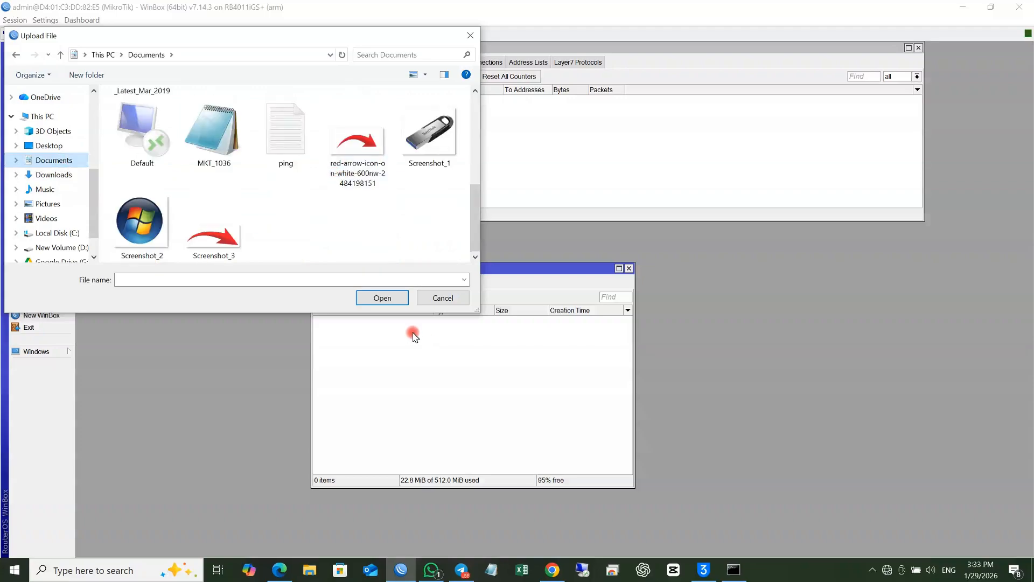
scroll(315, 225, up, 1)
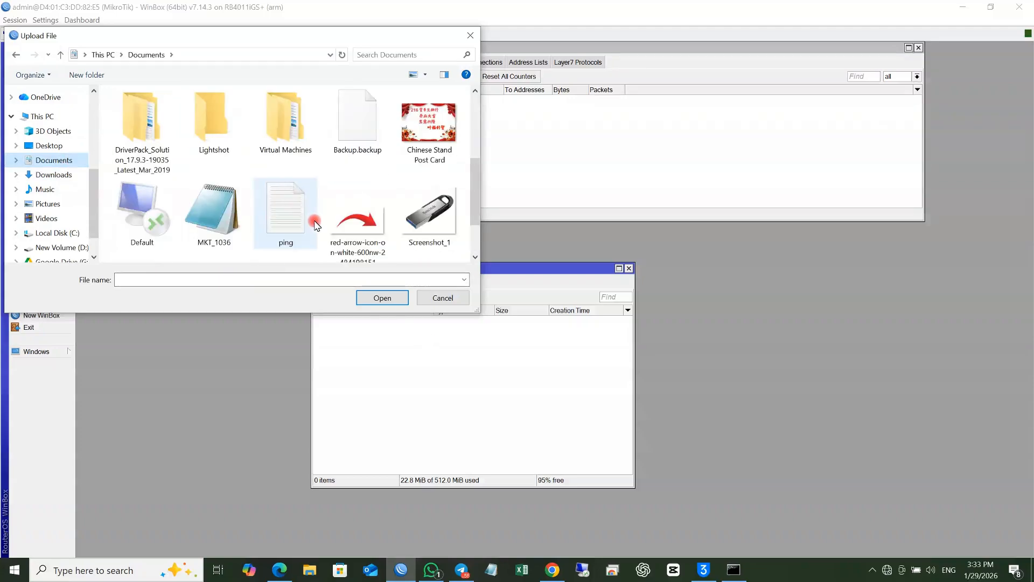
click(358, 115)
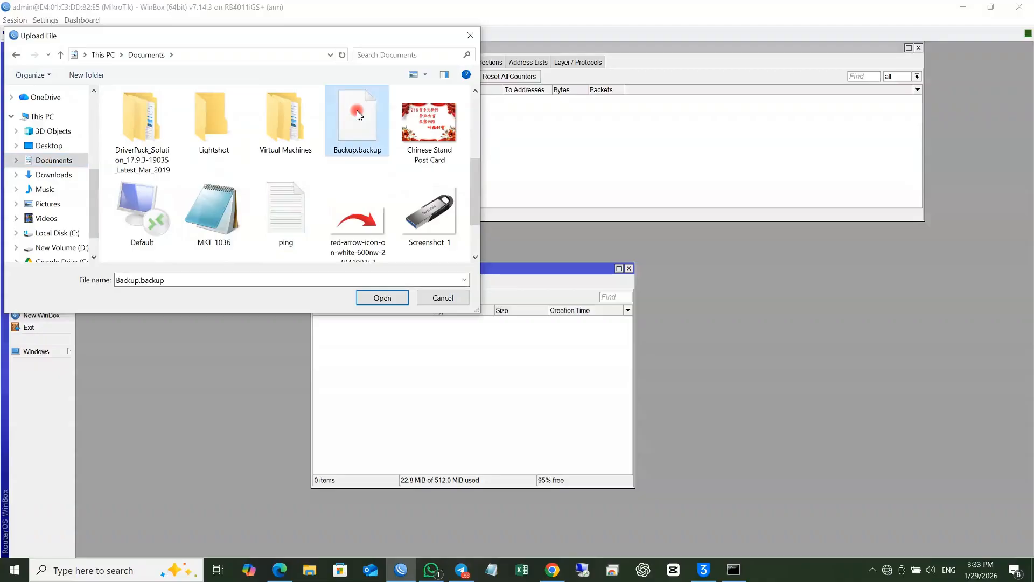
click(425, 74)
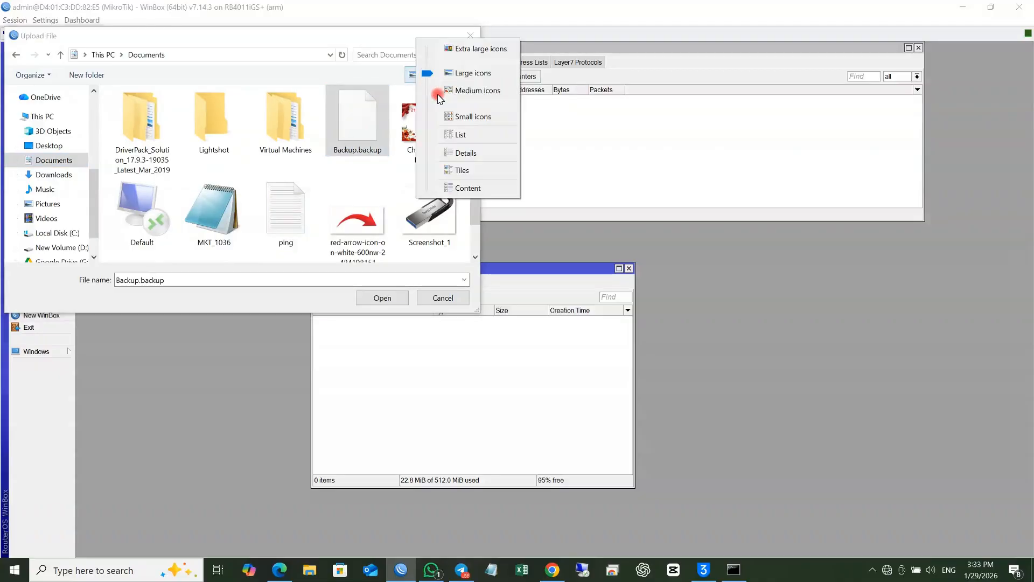
click(466, 153)
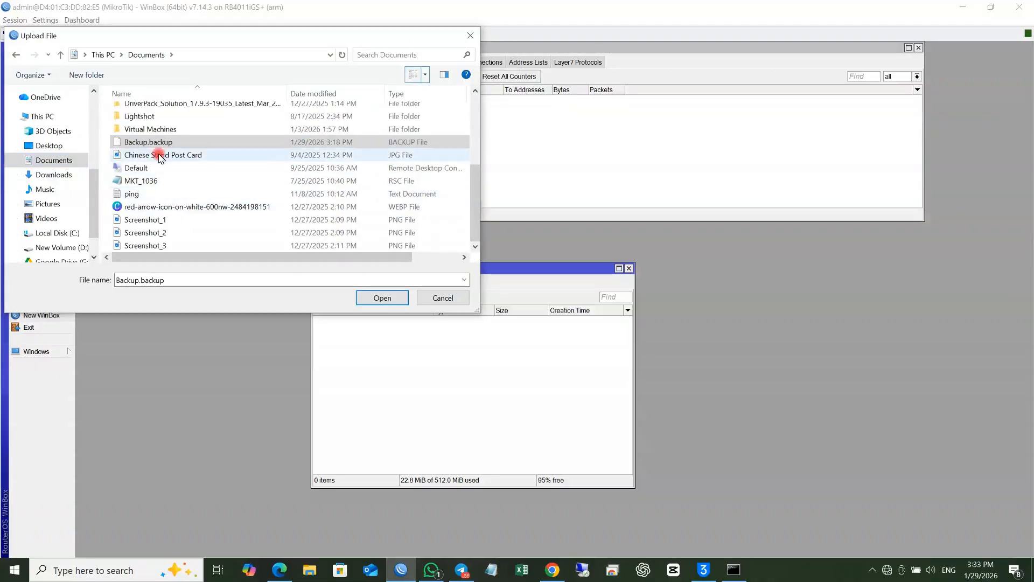
click(380, 296)
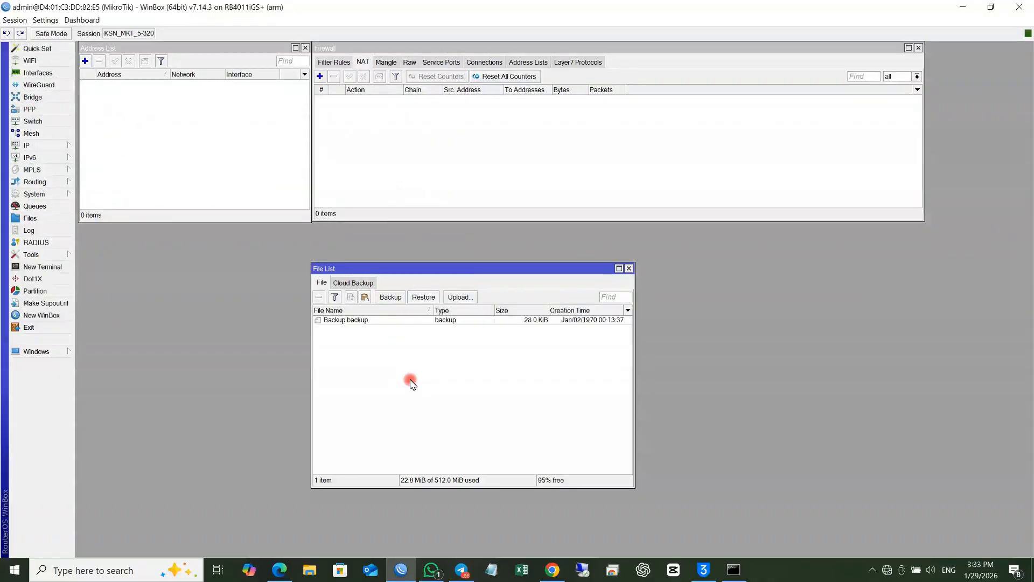
Step: Restore the router's configuration from the uploaded Backup.backup without a password and confirm the reboot
click(347, 320)
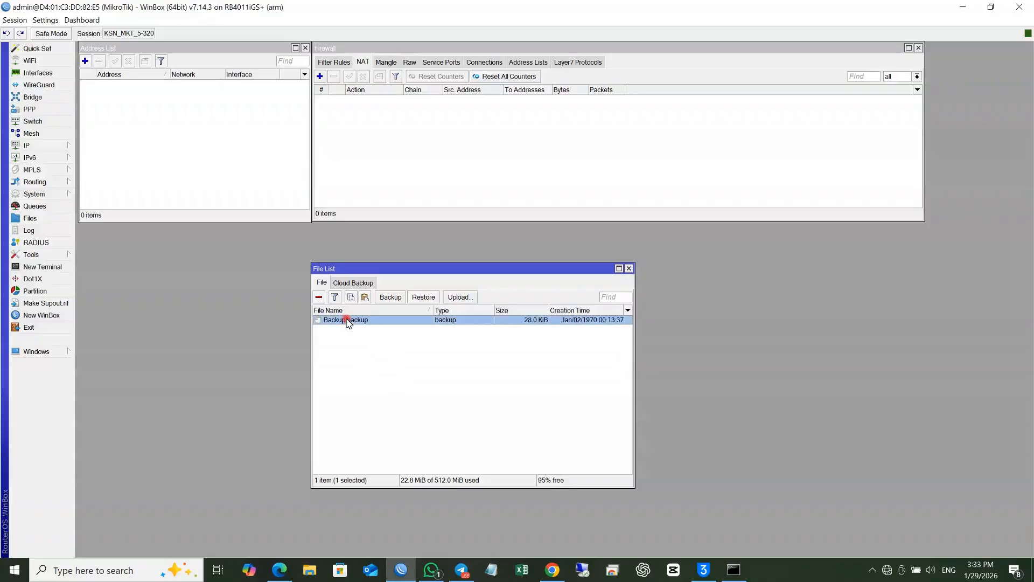
click(424, 298)
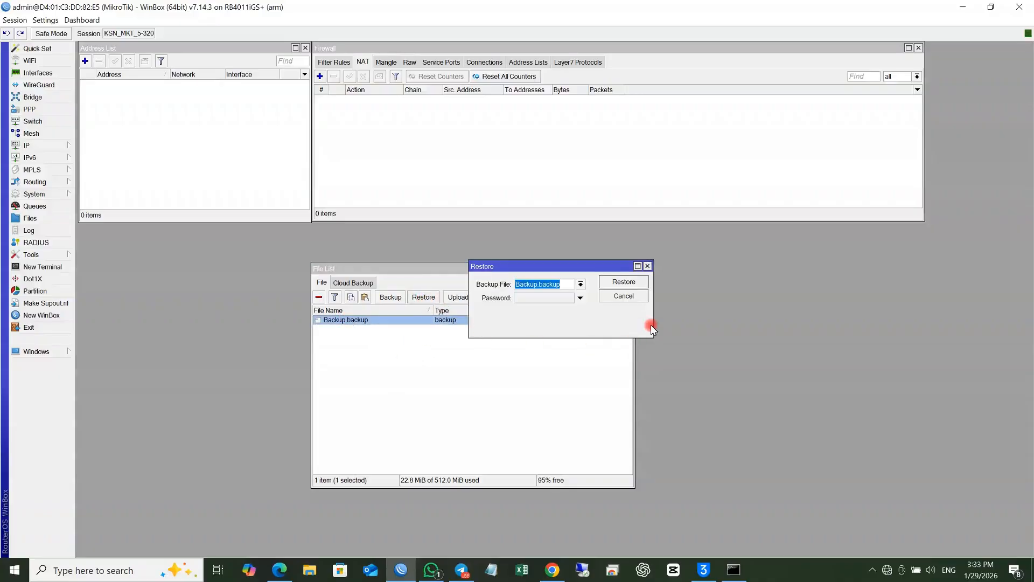
click(634, 282)
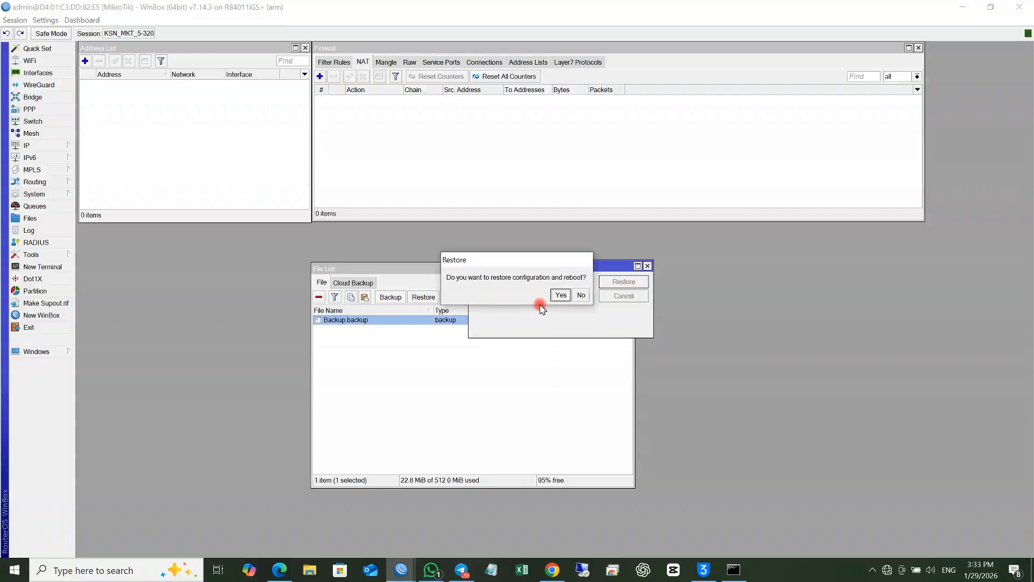
click(558, 296)
click(560, 294)
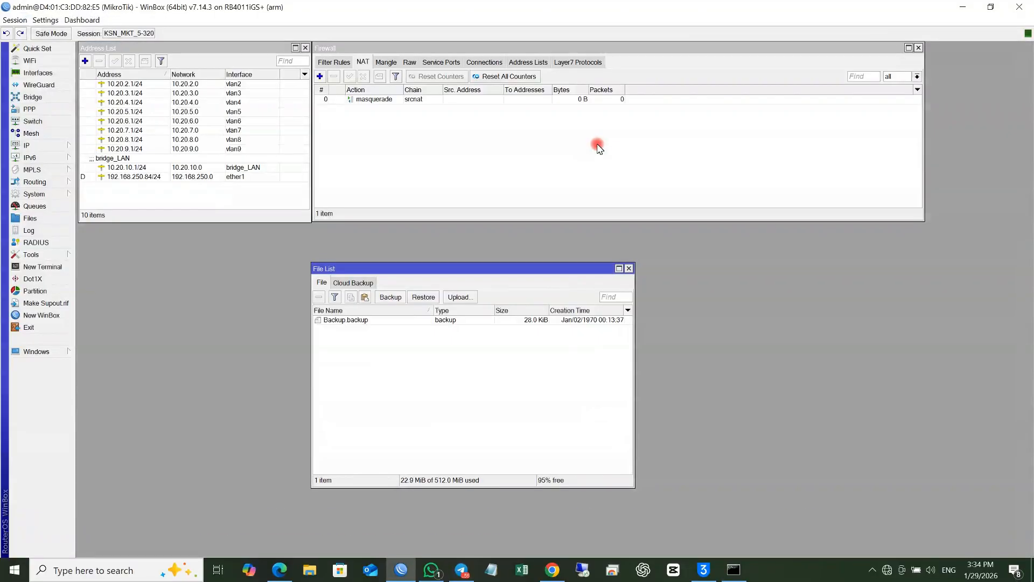
Step: Examine the VLAN, bridge_LAN and ether1 entries in the address list after the restore
click(202, 94)
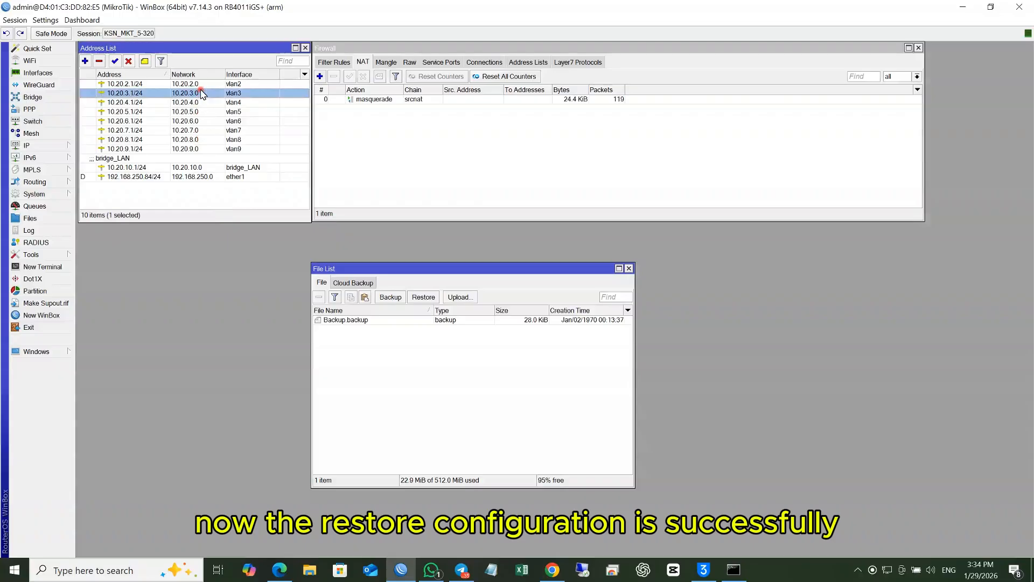
click(198, 133)
click(203, 161)
click(198, 149)
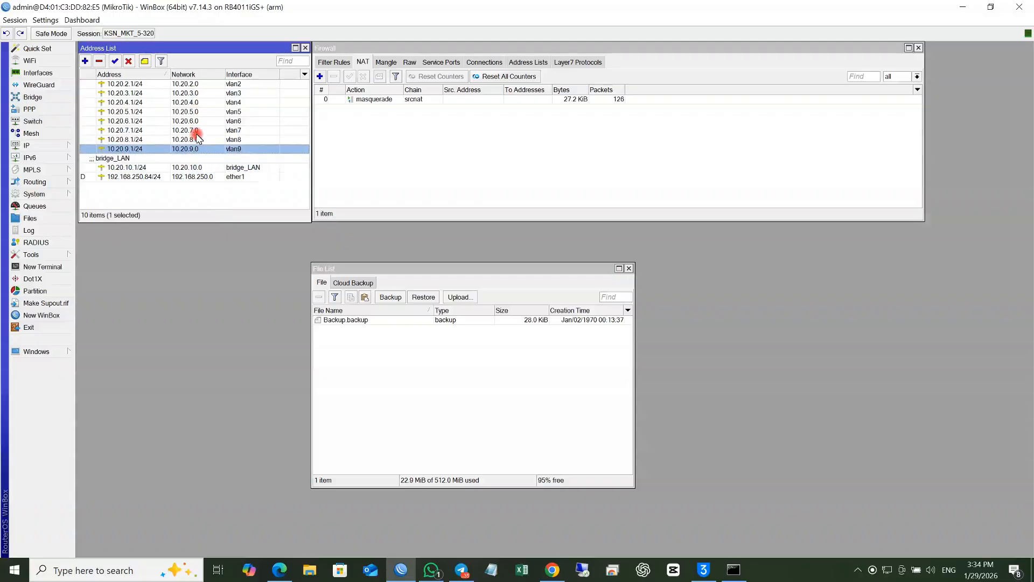
click(197, 132)
click(193, 93)
click(196, 84)
click(192, 103)
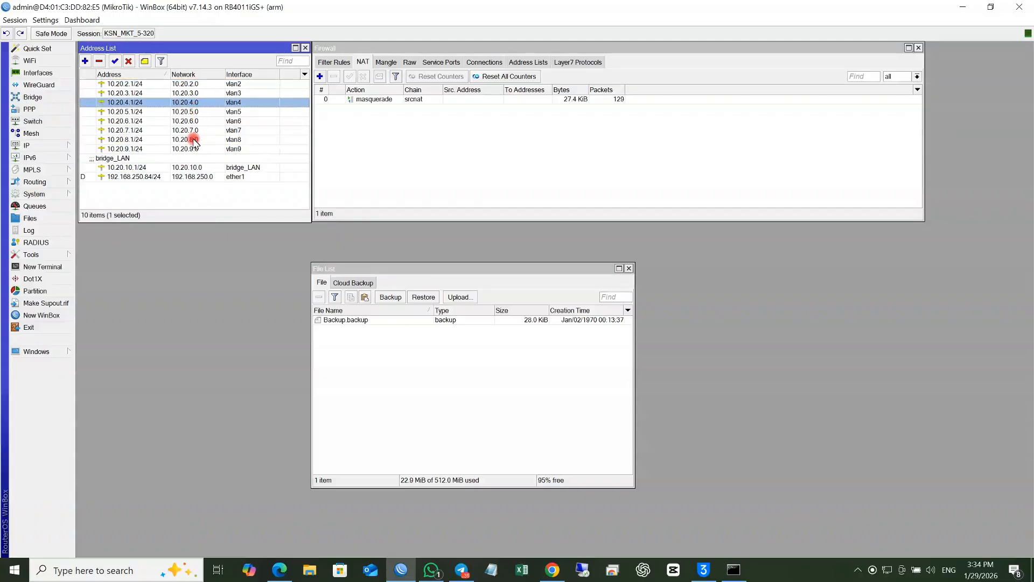
click(194, 140)
click(201, 167)
click(204, 182)
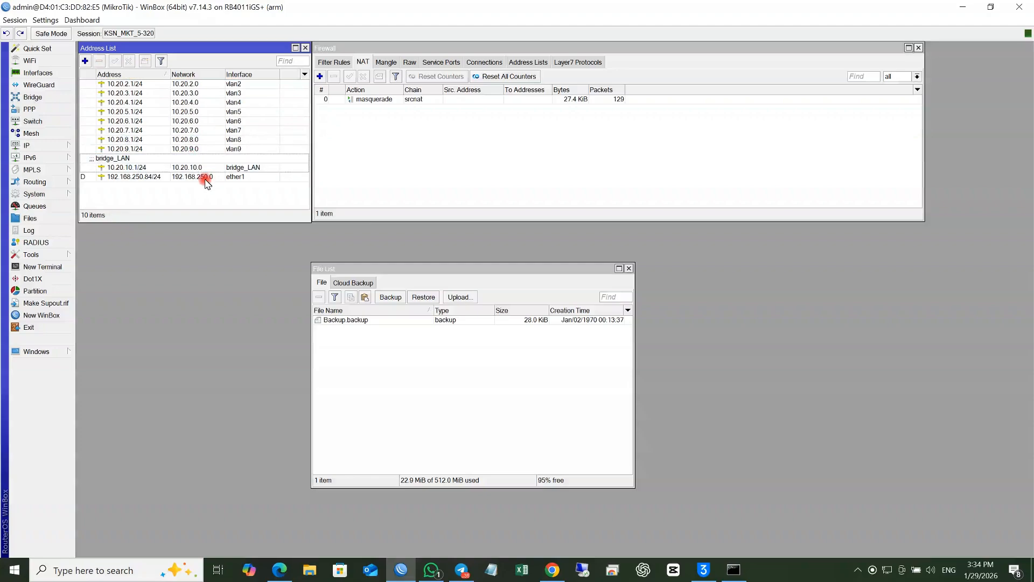
Step: Move the file list window up beneath the firewall window
click(548, 269)
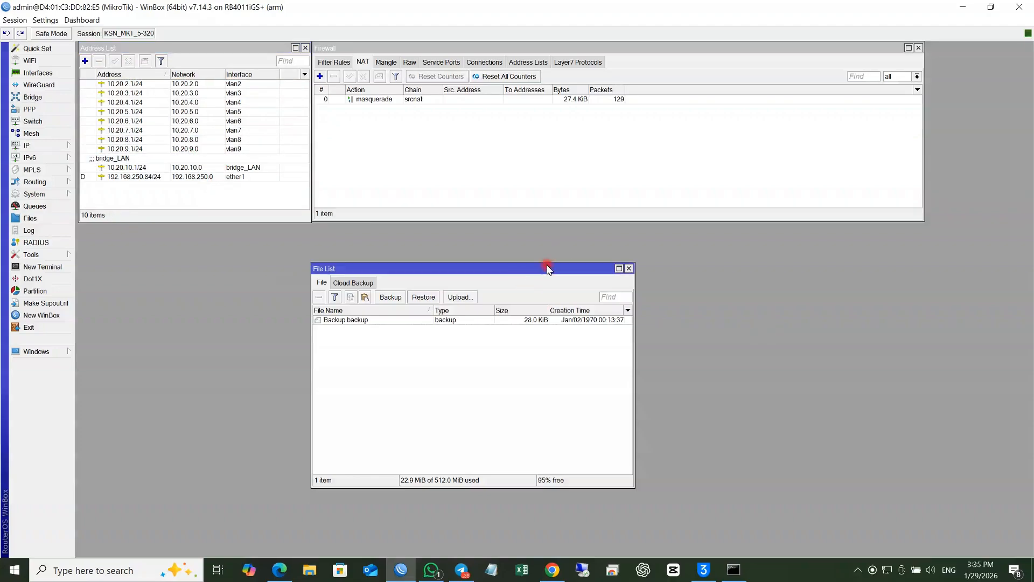
drag(551, 270, 673, 235)
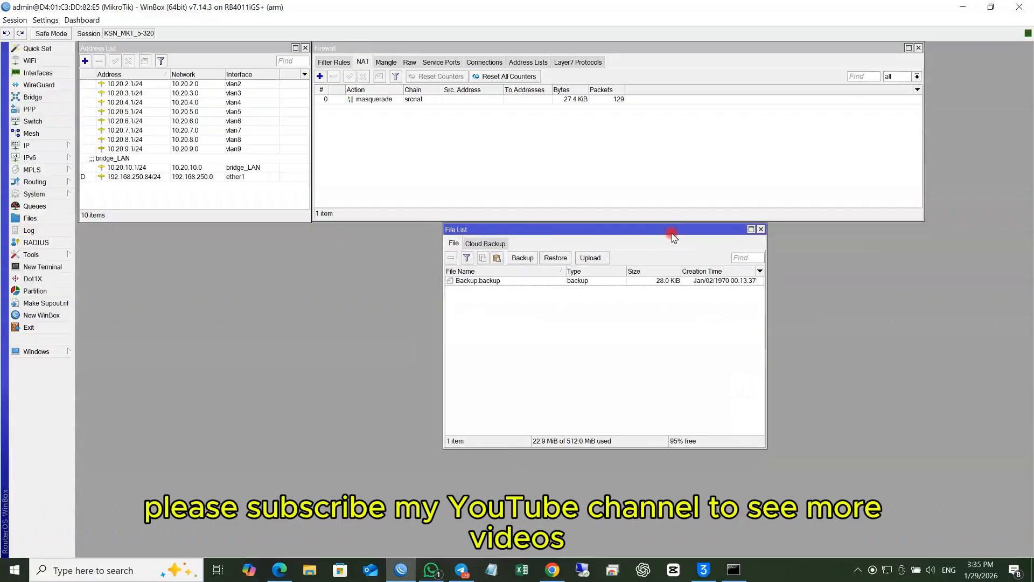